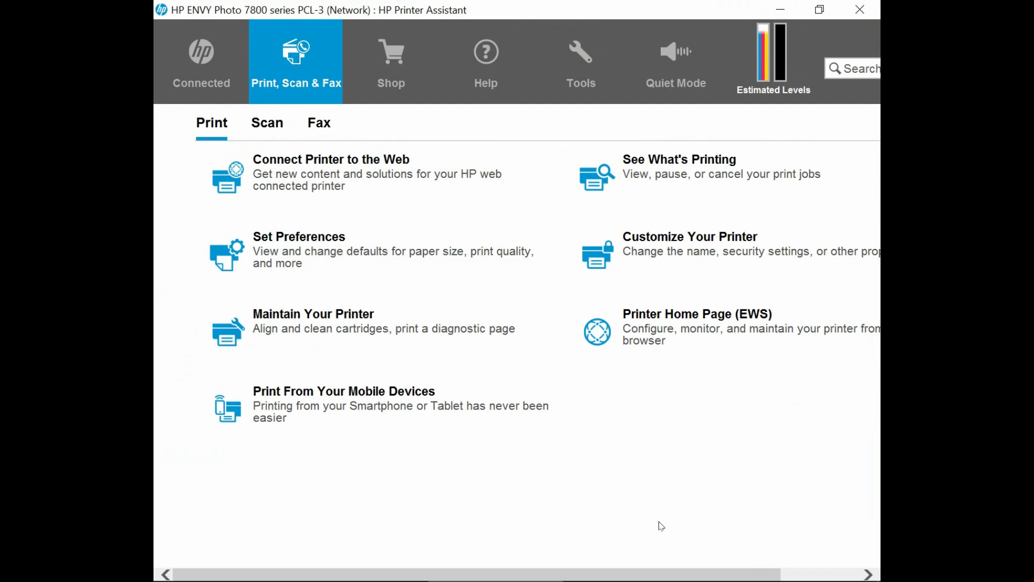
From the Scan tab, open HP Scan's 'Scan a Document or Photo' shortcut list.
click(265, 123)
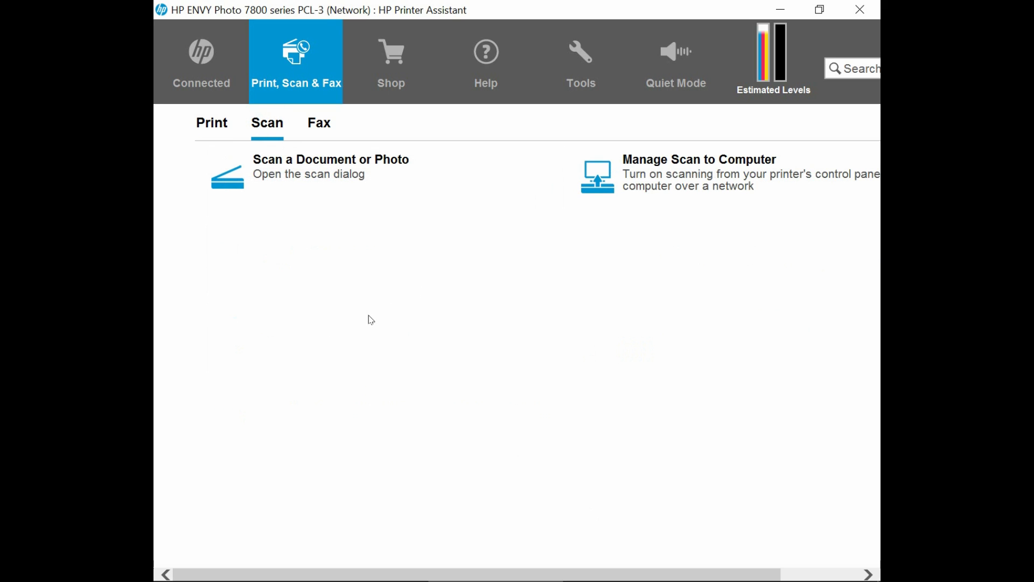
double_click(285, 195)
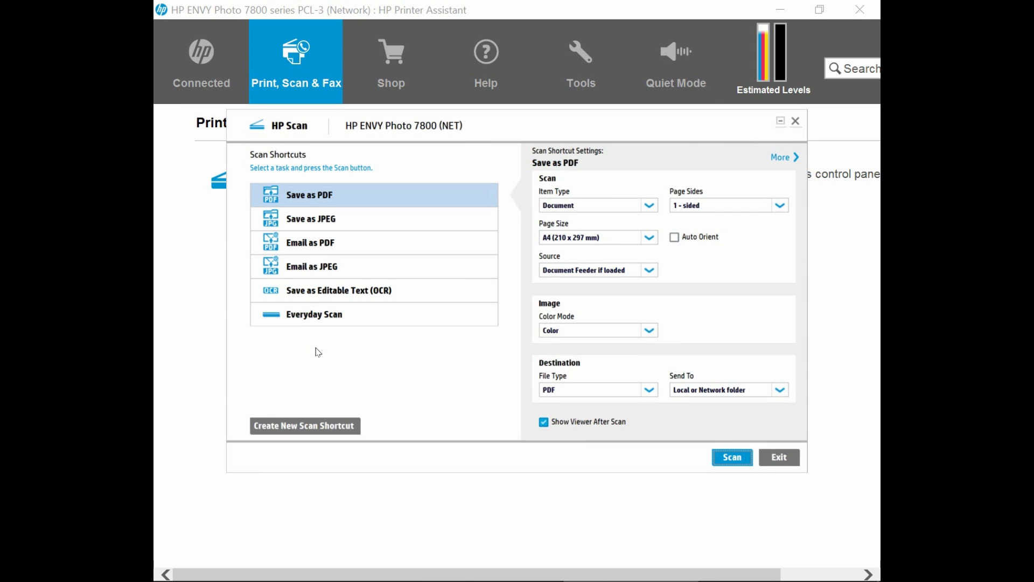
click(326, 203)
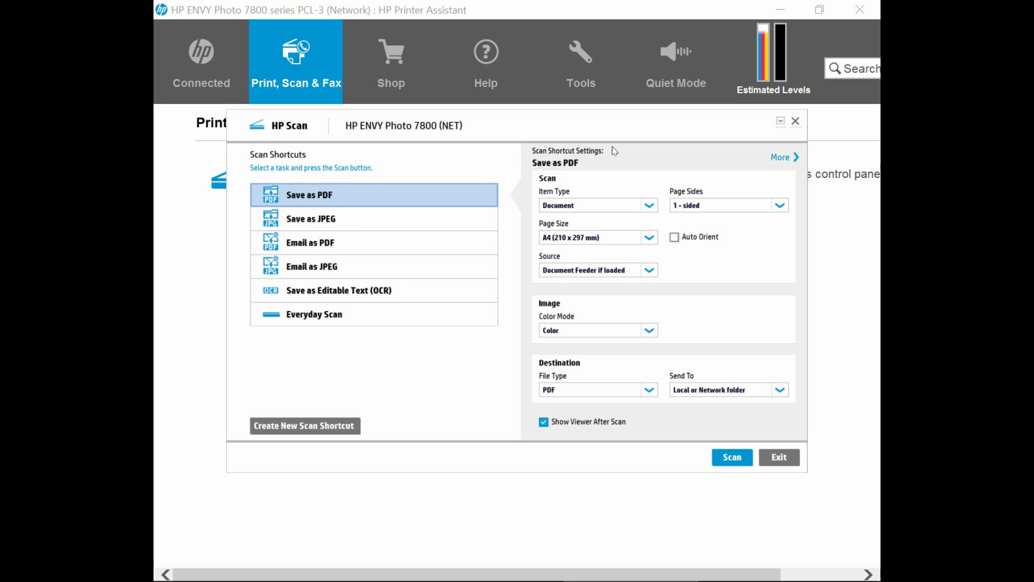
click(649, 206)
click(613, 216)
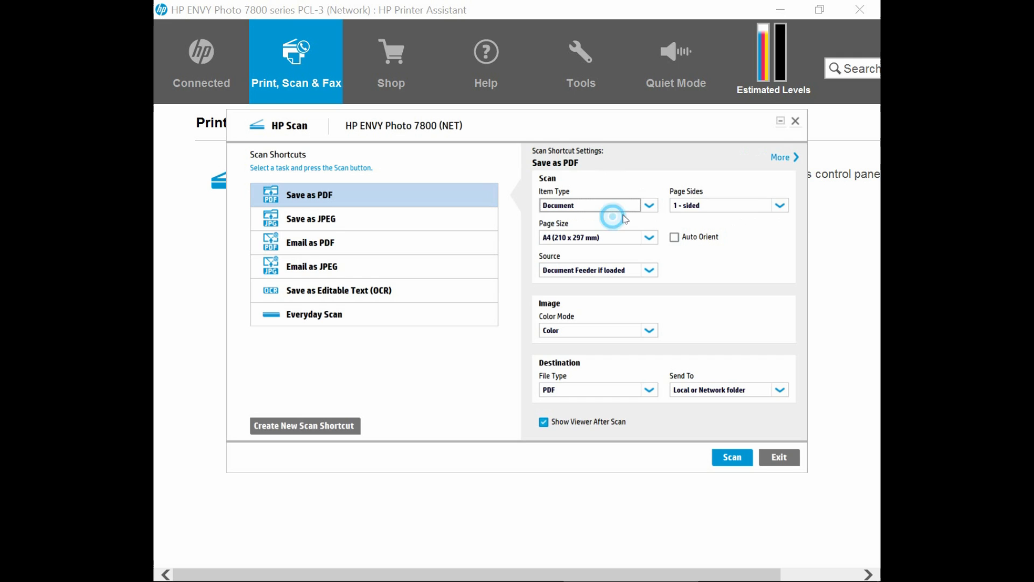
click(781, 206)
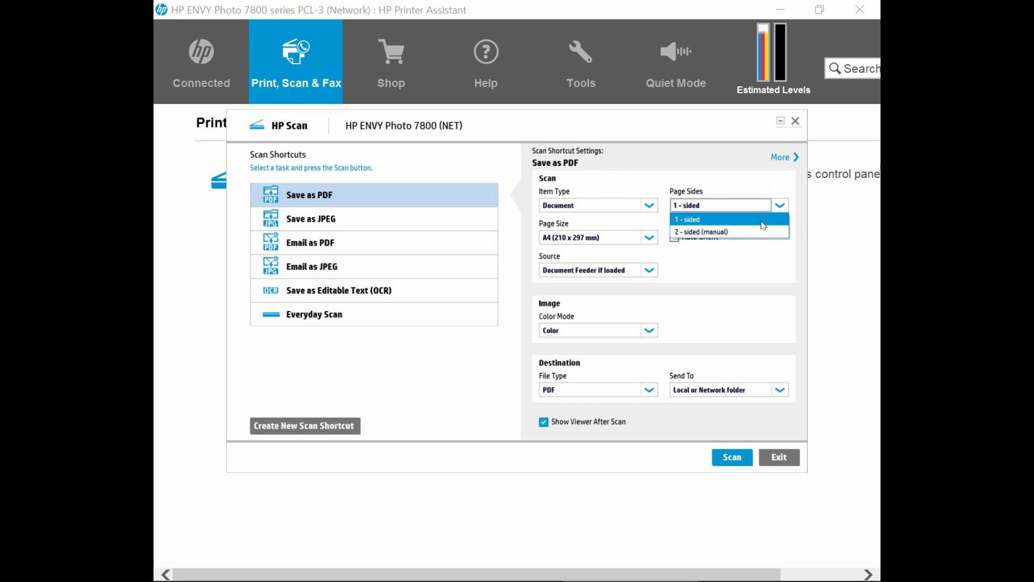
click(763, 225)
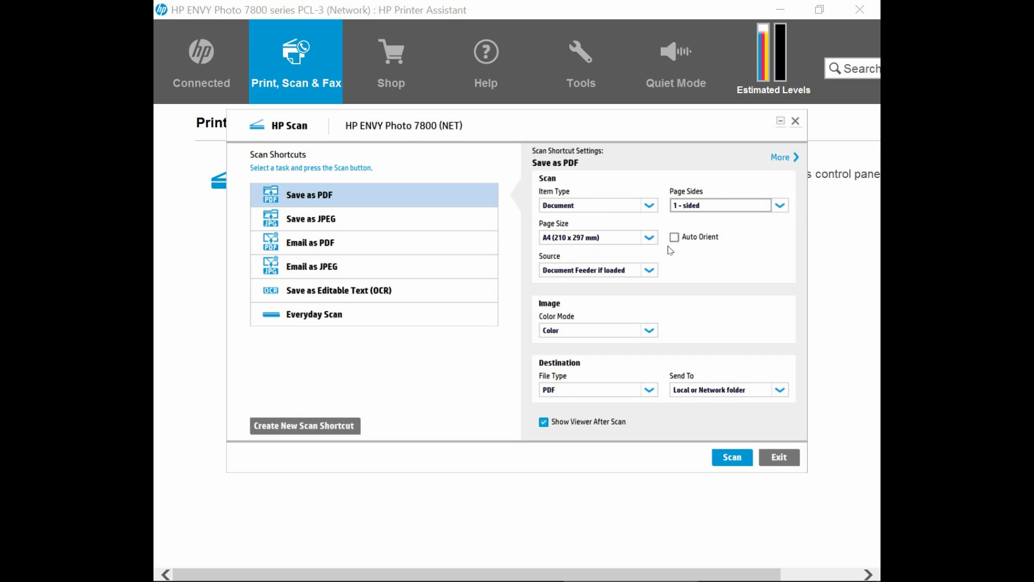
click(649, 270)
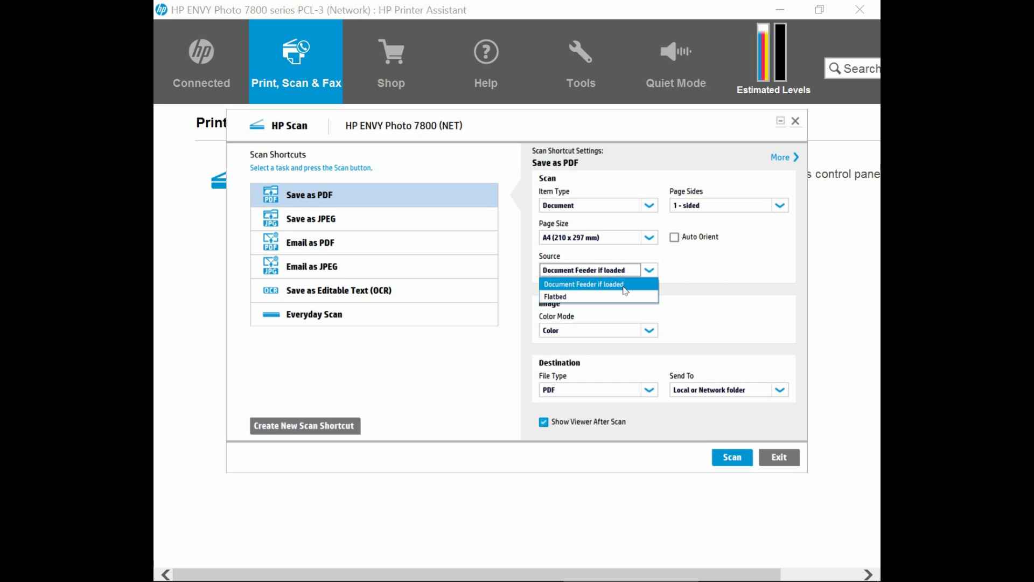
click(626, 289)
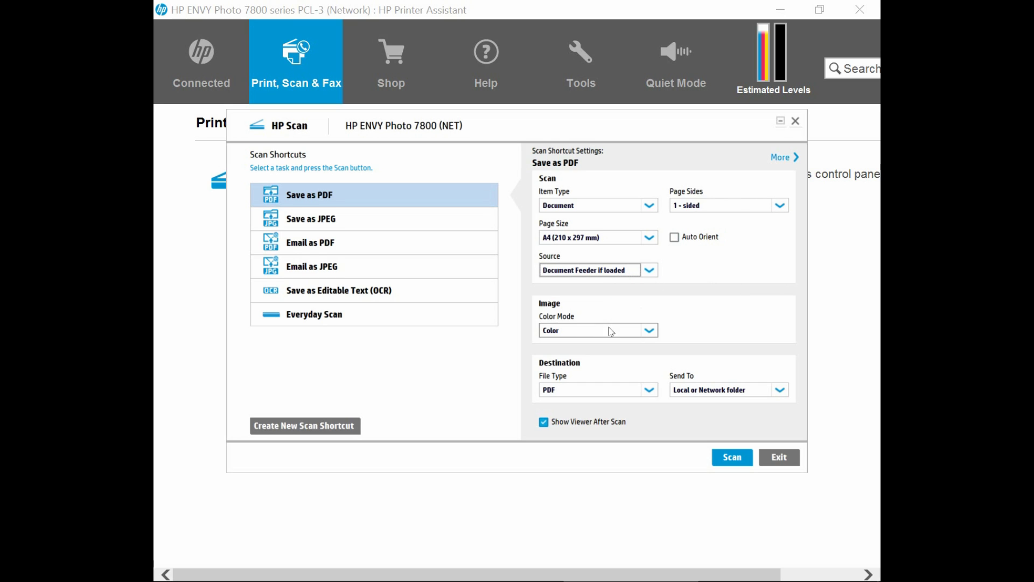
click(650, 331)
click(730, 318)
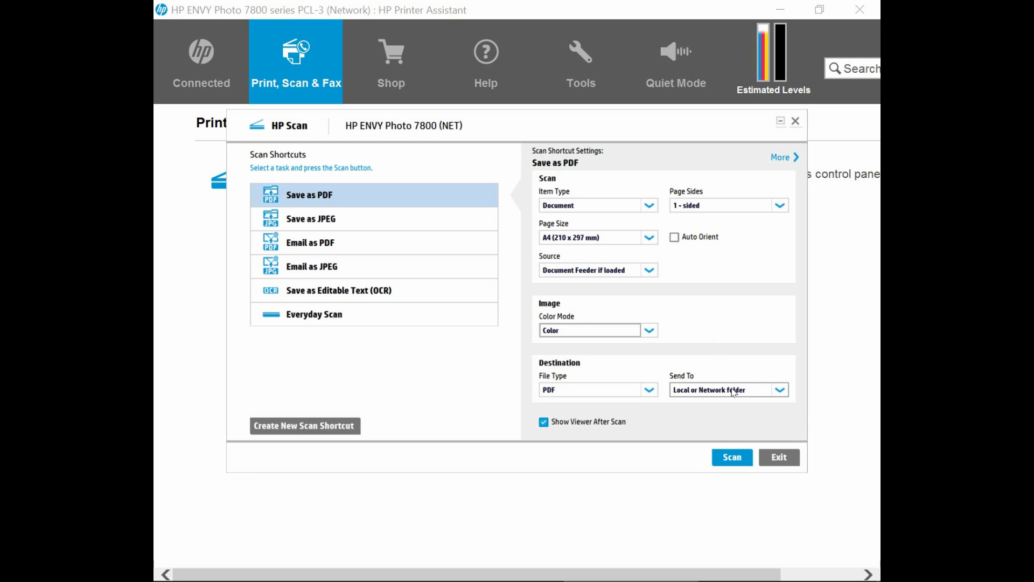
Scan the coloured test page, then add the straightening test page as a second page.
click(734, 459)
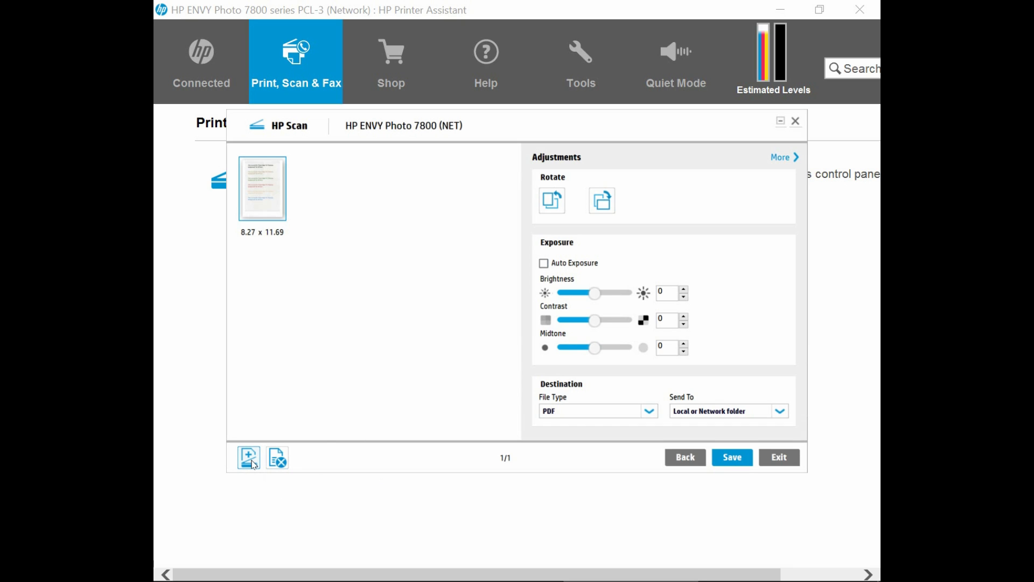
click(254, 463)
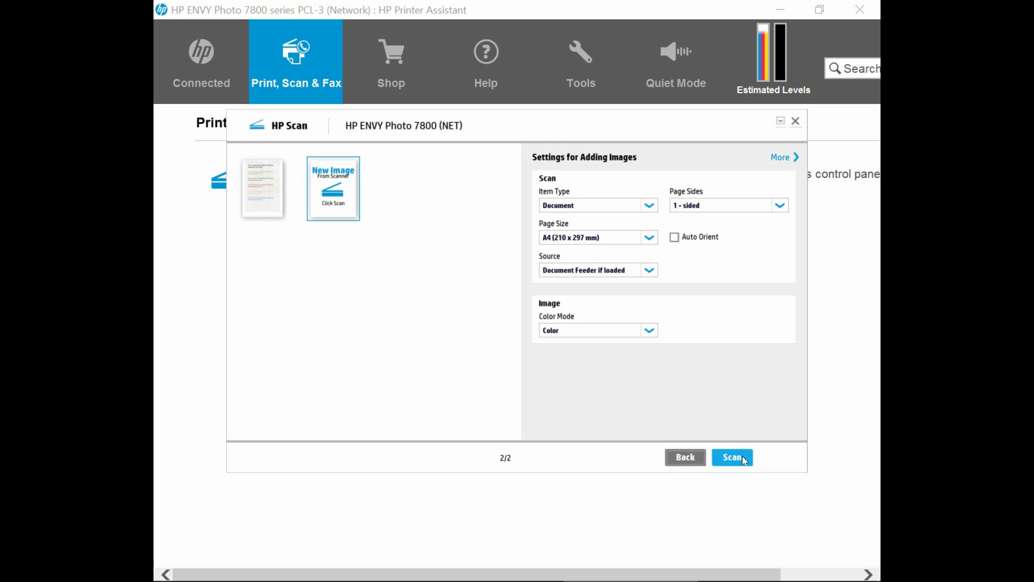
click(745, 461)
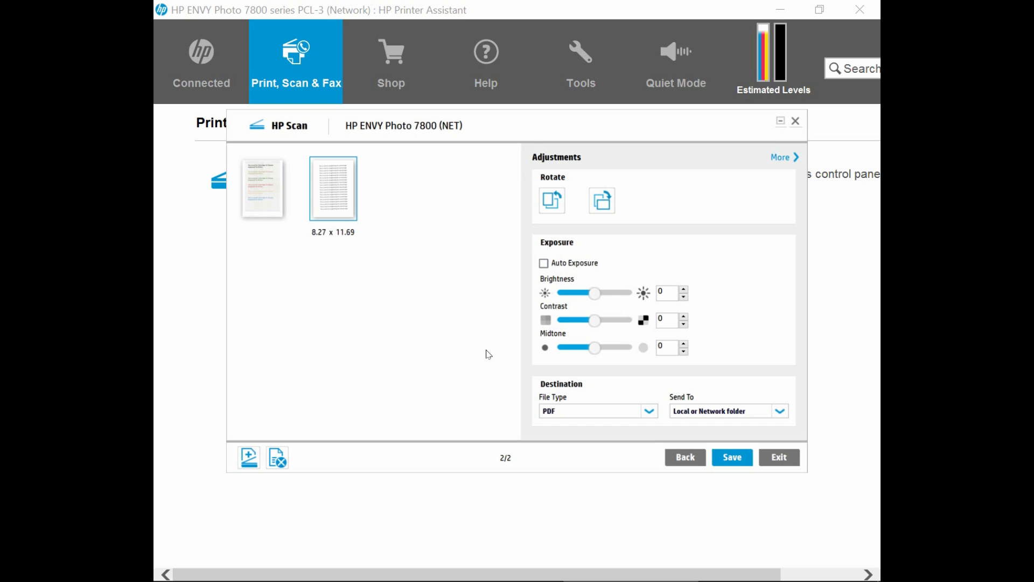
Zoom into page 1's preview and pan to its jagged scanned border.
click(340, 208)
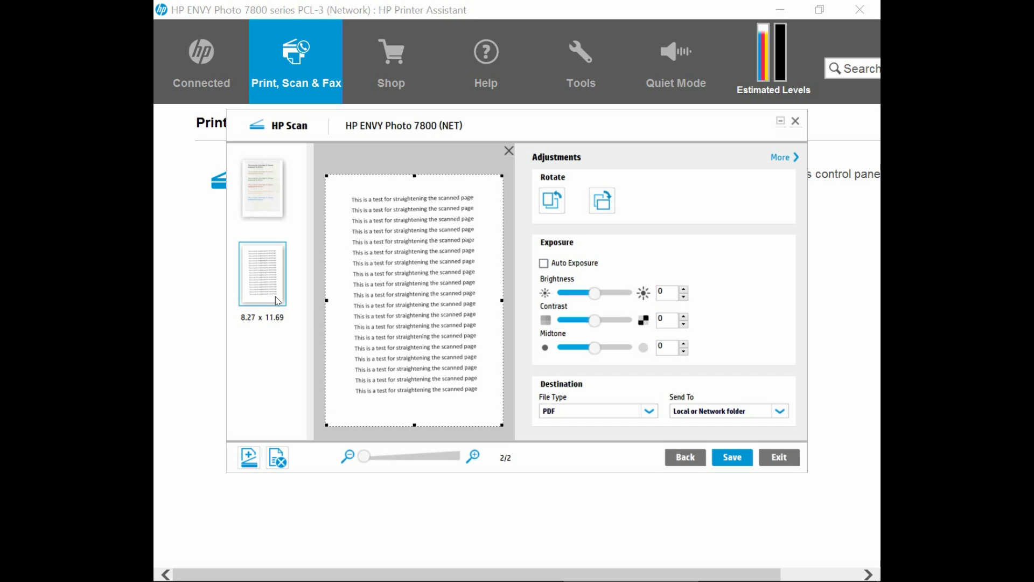
click(277, 208)
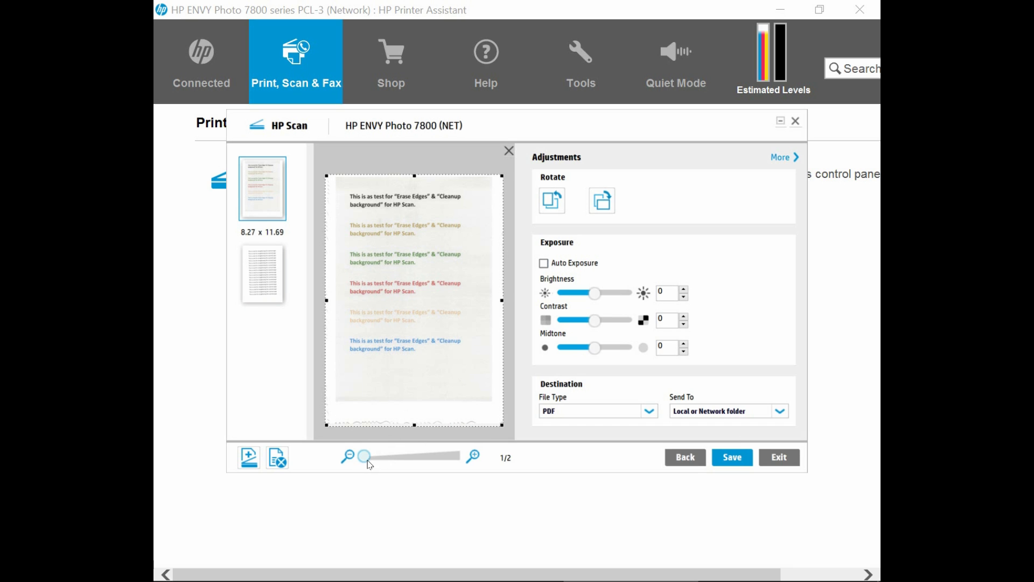
drag(367, 462, 391, 458)
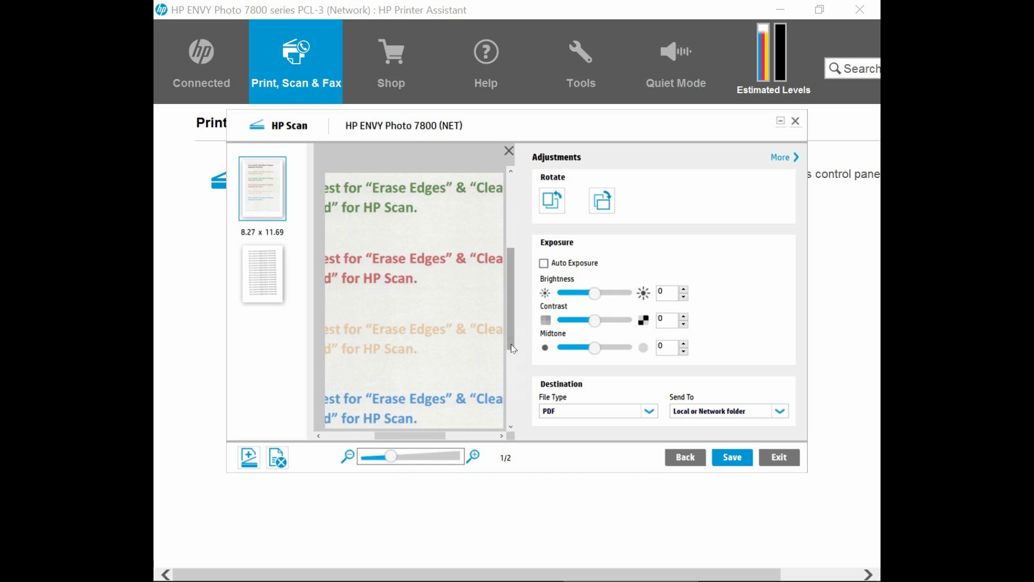
drag(514, 356, 523, 429)
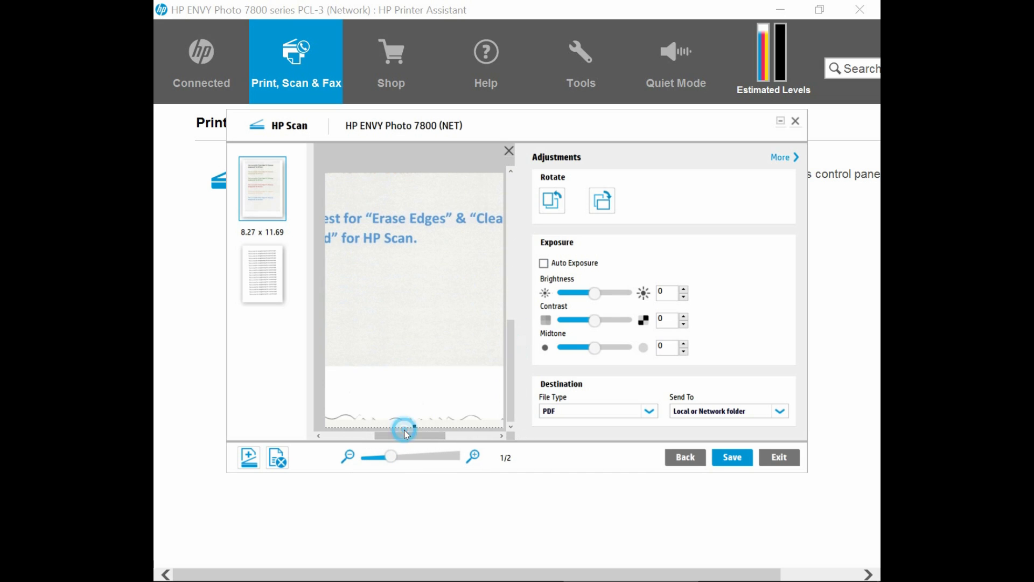
drag(394, 438, 342, 437)
drag(509, 386, 509, 237)
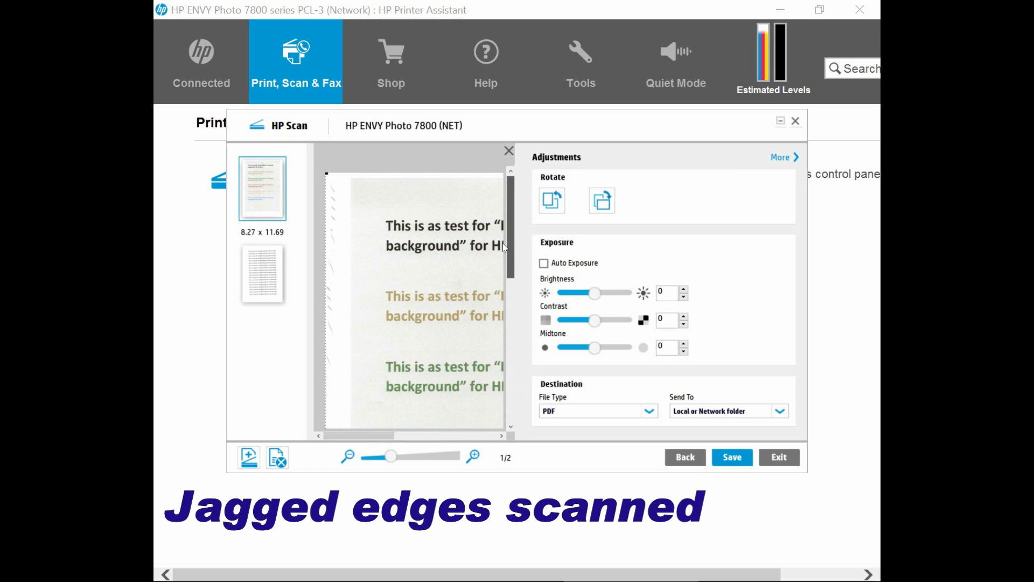
Show the More adjustments on the Document tab, with Erase edges and Cleanup background Disabled.
click(782, 158)
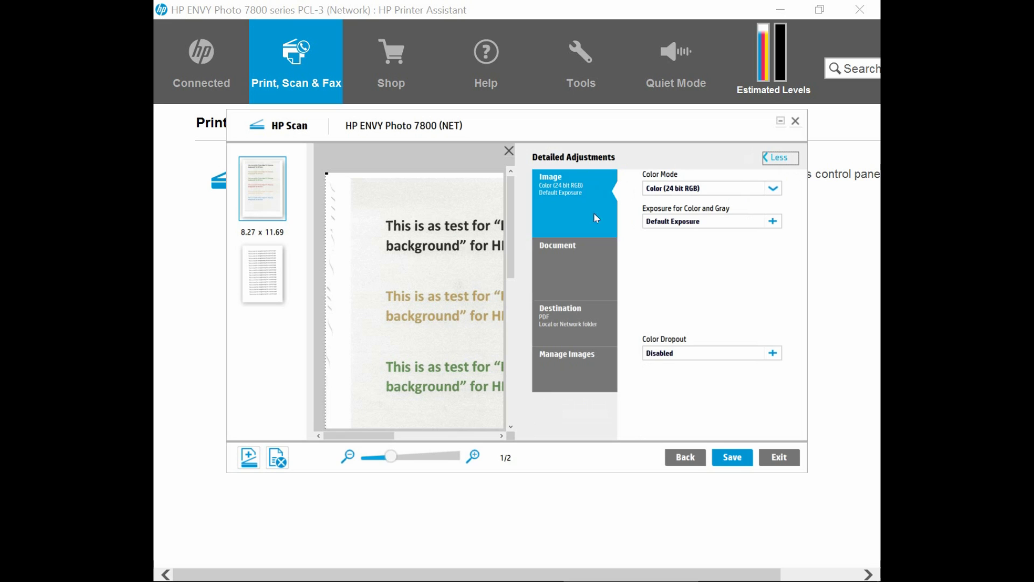
click(590, 274)
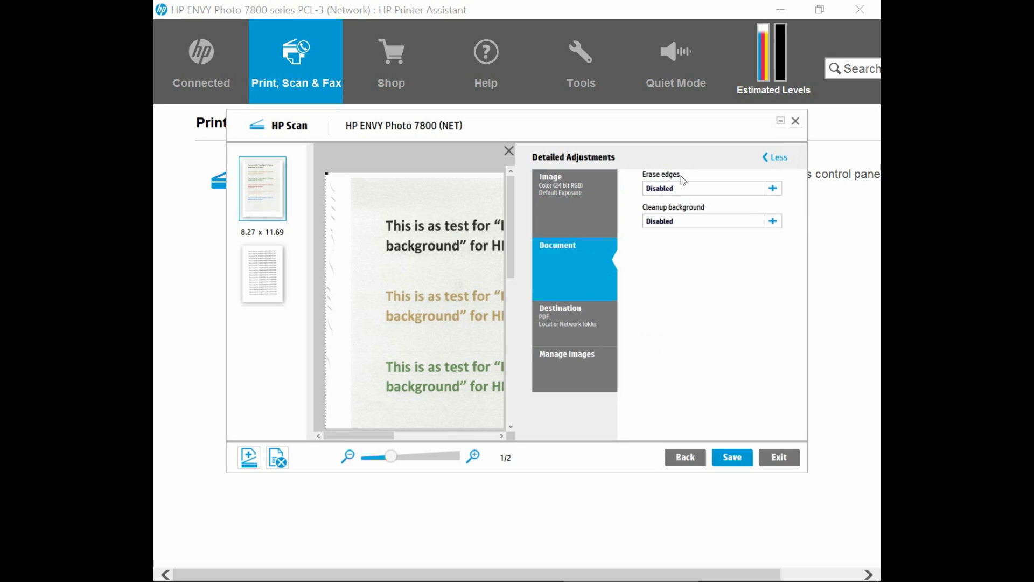
Enable Erase edges with a 0.5-inch width applied to all edges.
click(774, 190)
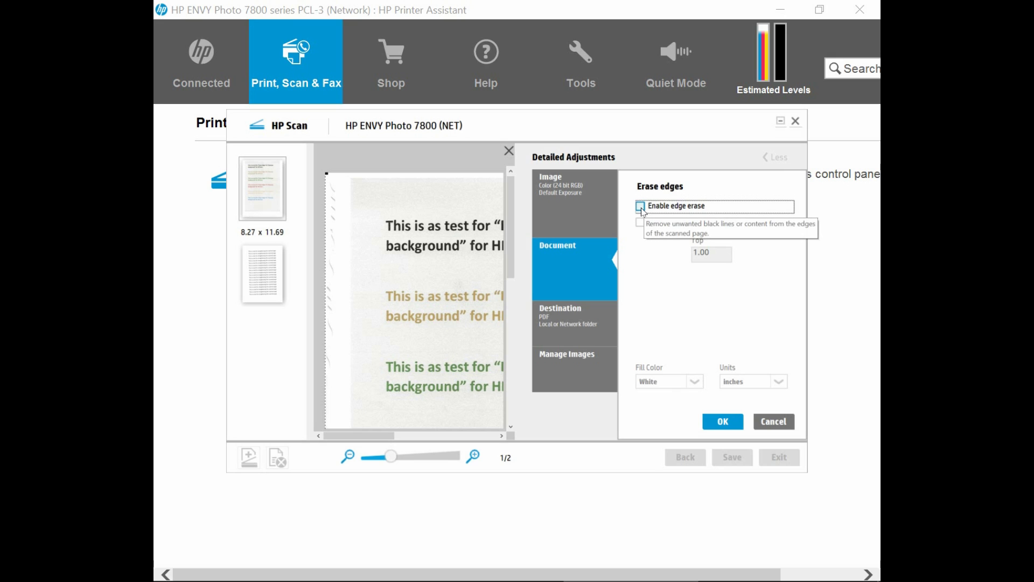
click(641, 208)
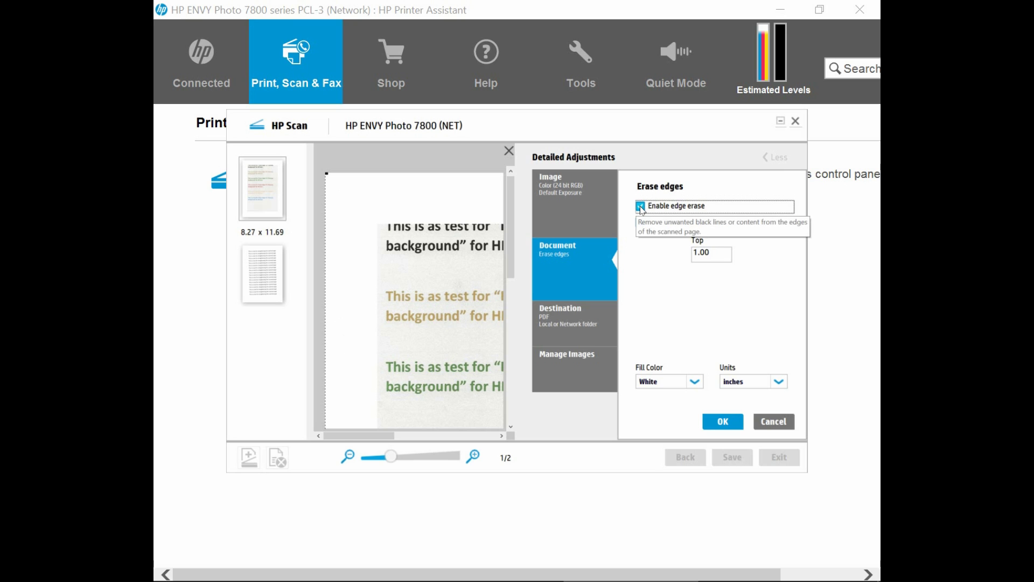
click(640, 206)
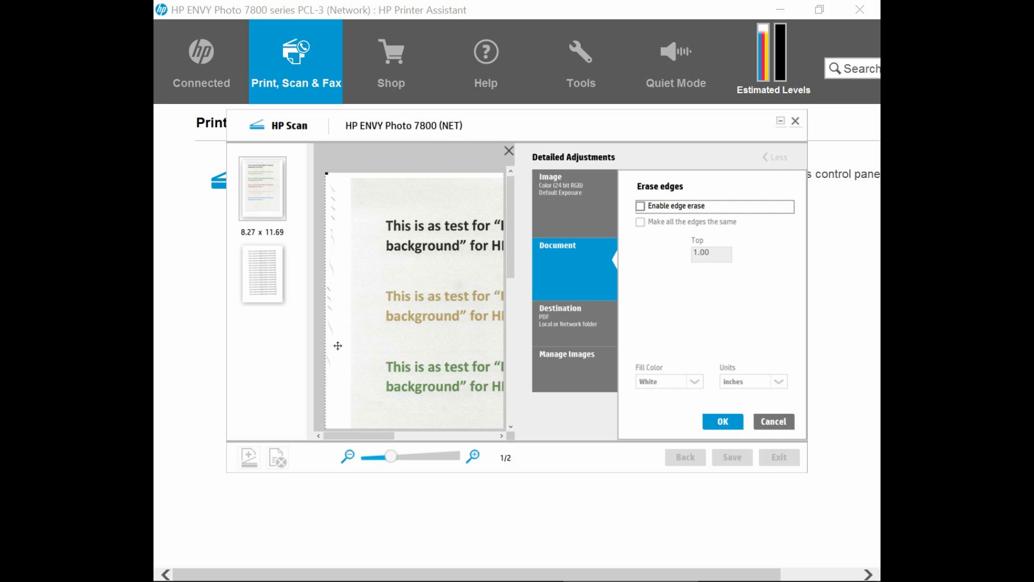
click(643, 209)
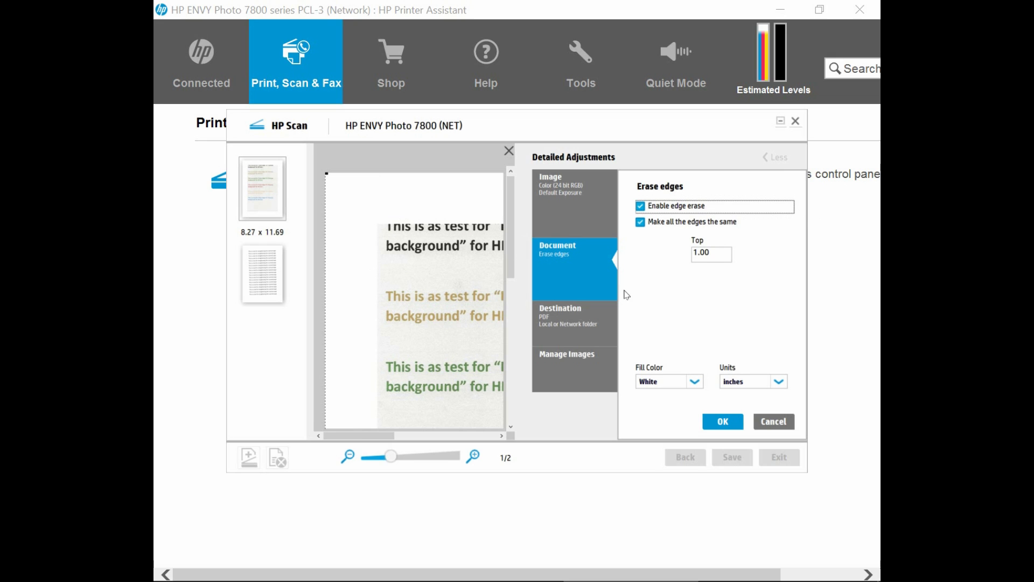
click(714, 249)
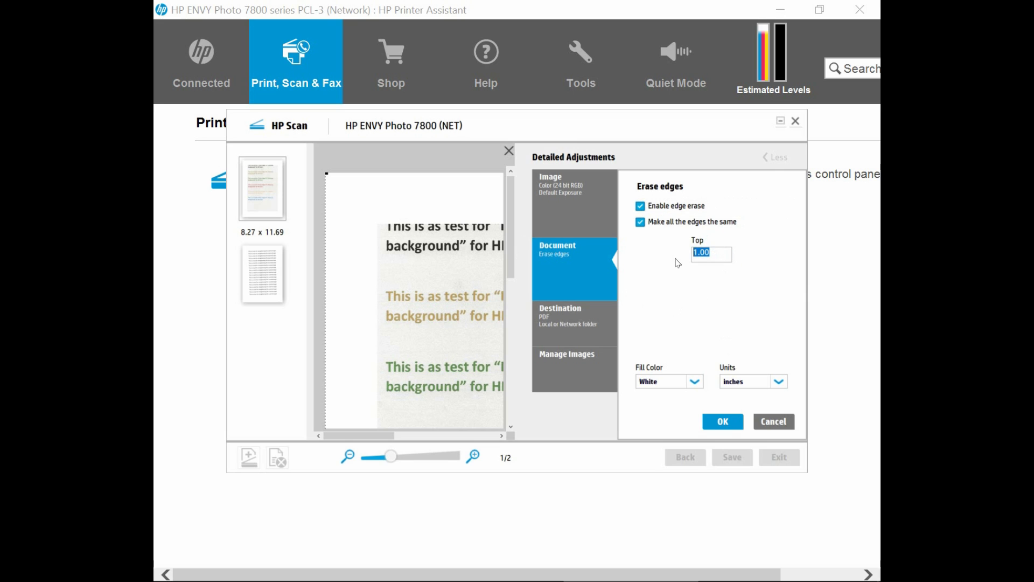
key(BackSpace)
text(0.5)
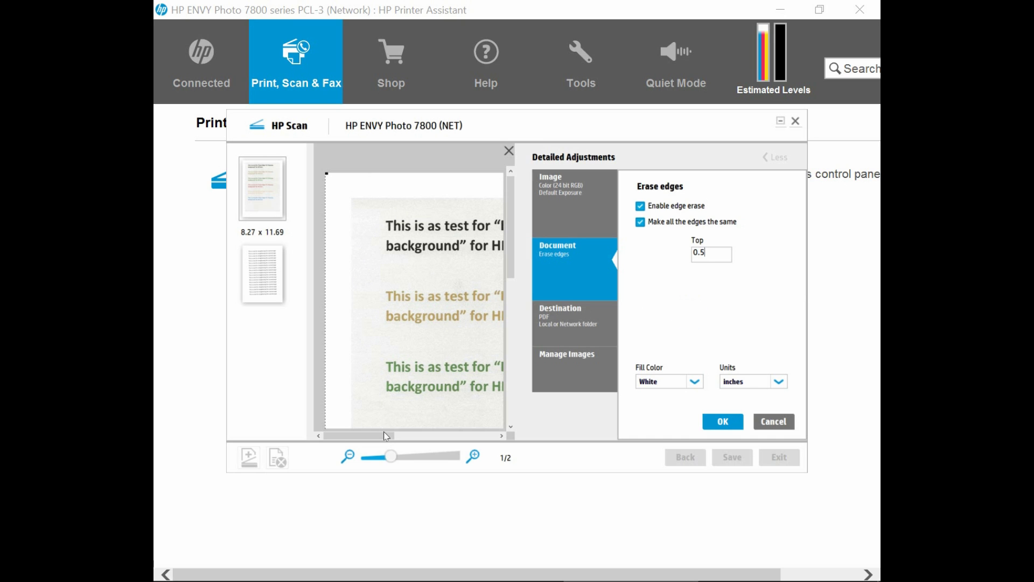
drag(386, 436, 450, 446)
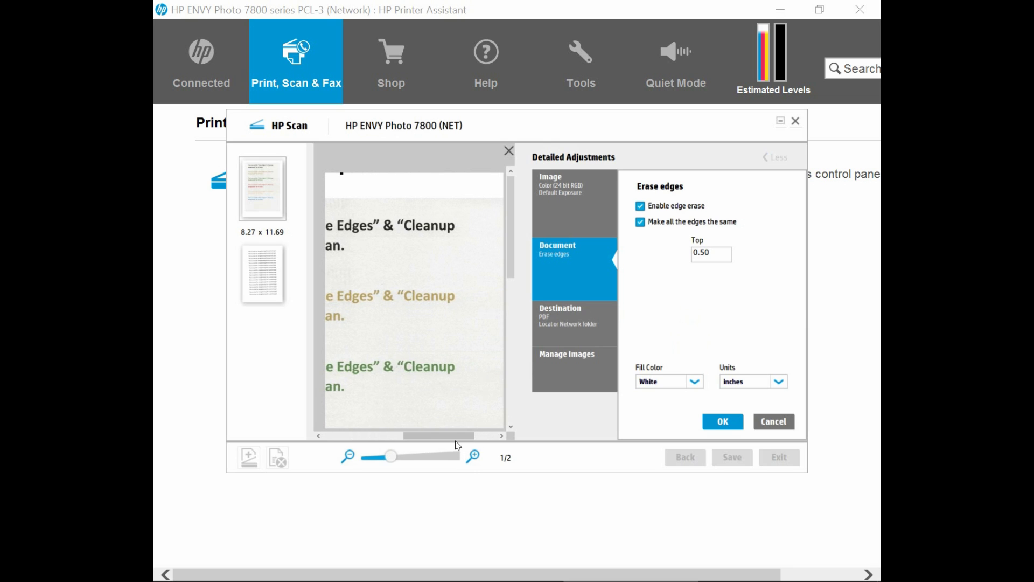
drag(454, 436, 375, 435)
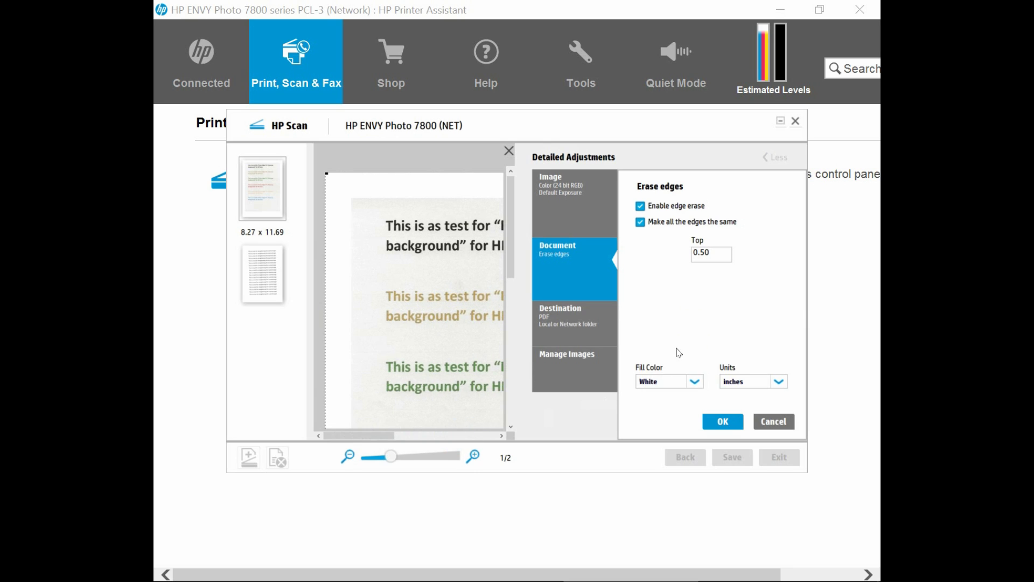
After trying Black and Page Color, set the edge fill to White and apply.
click(696, 383)
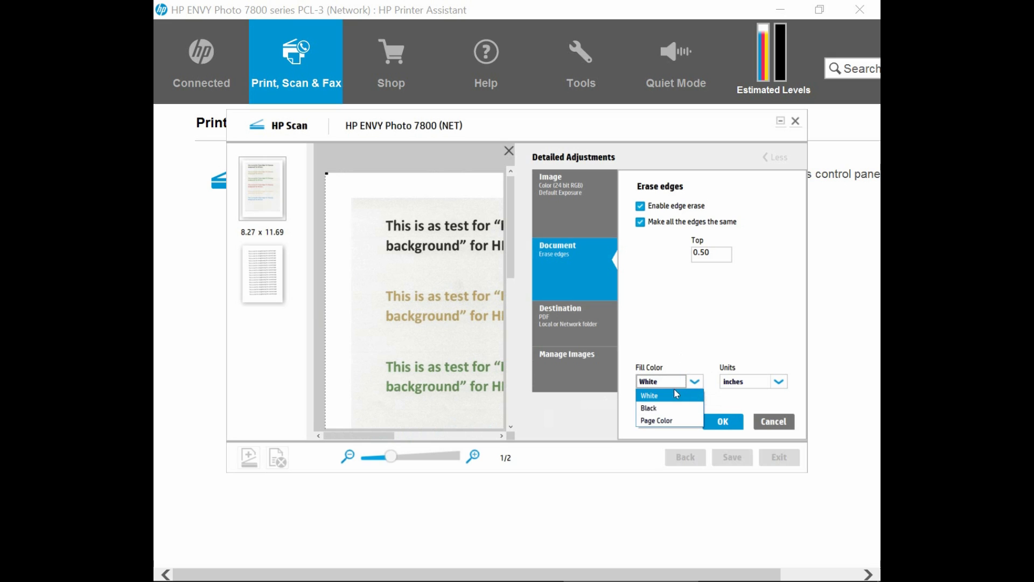
click(664, 408)
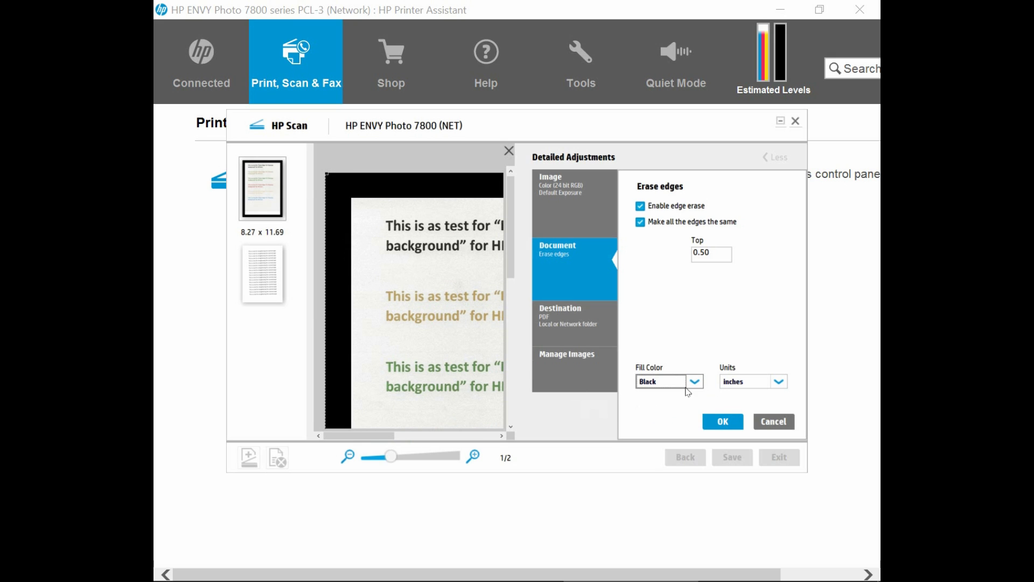
click(695, 383)
click(660, 425)
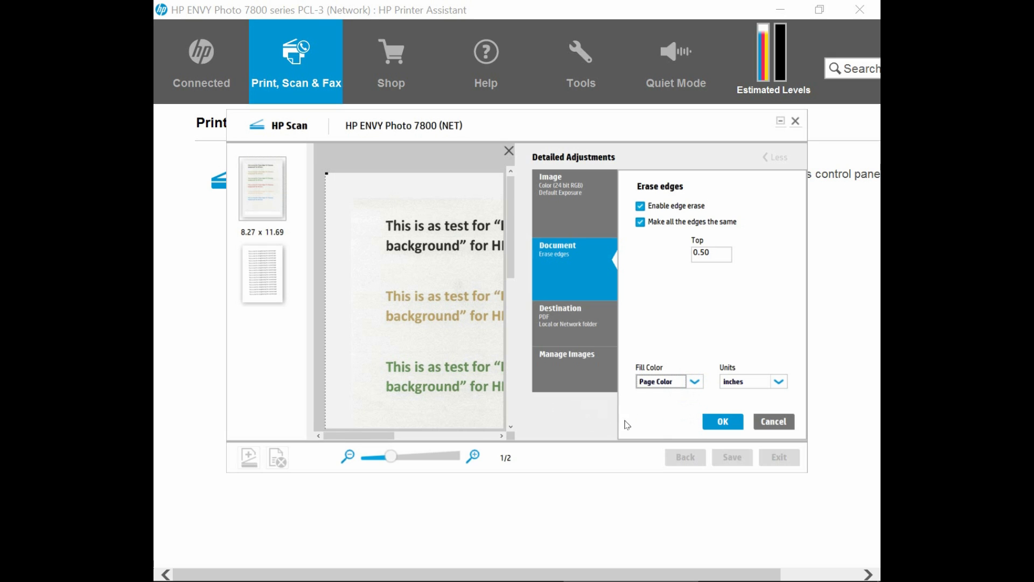
click(695, 382)
click(669, 398)
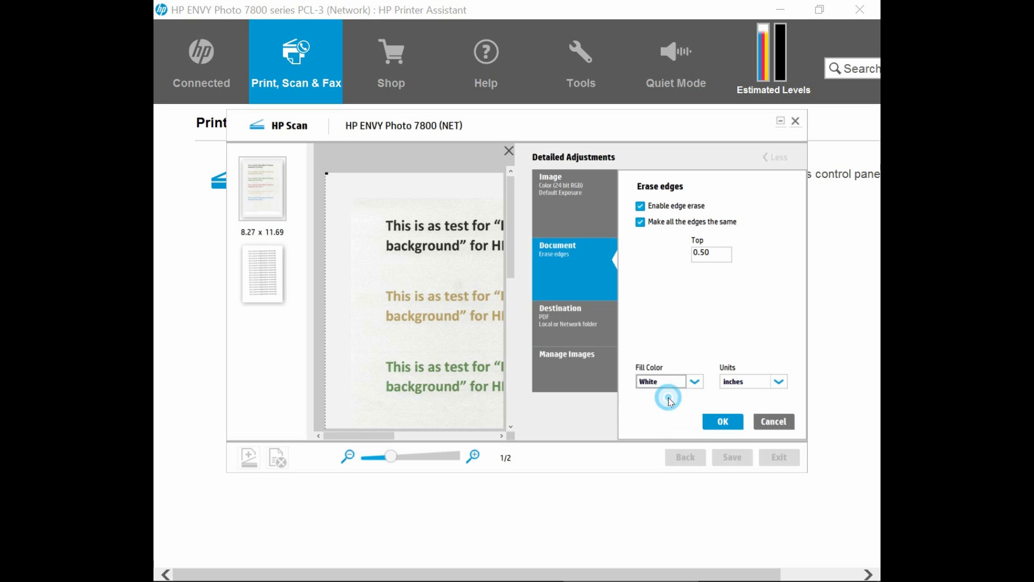
click(682, 313)
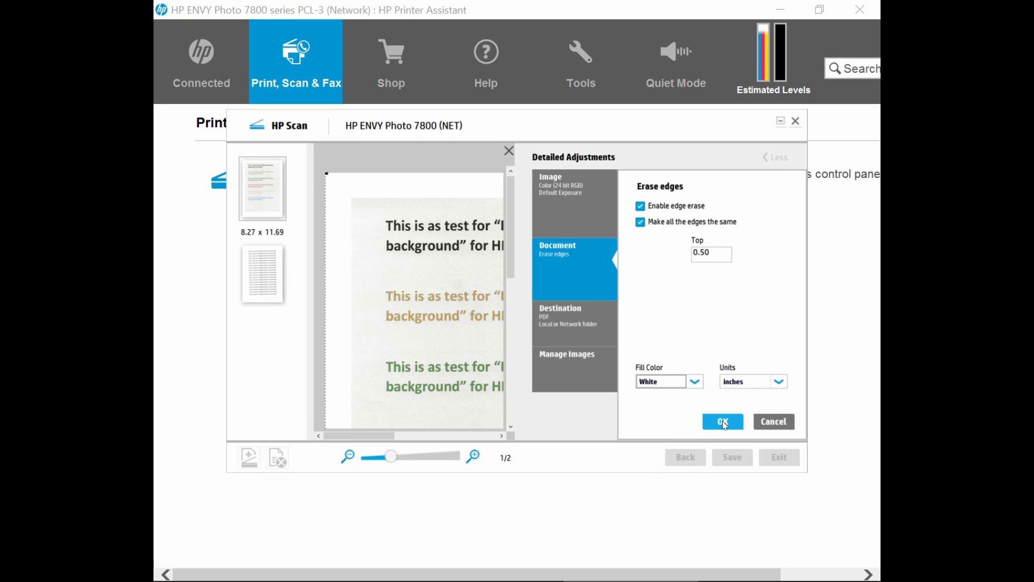
click(723, 422)
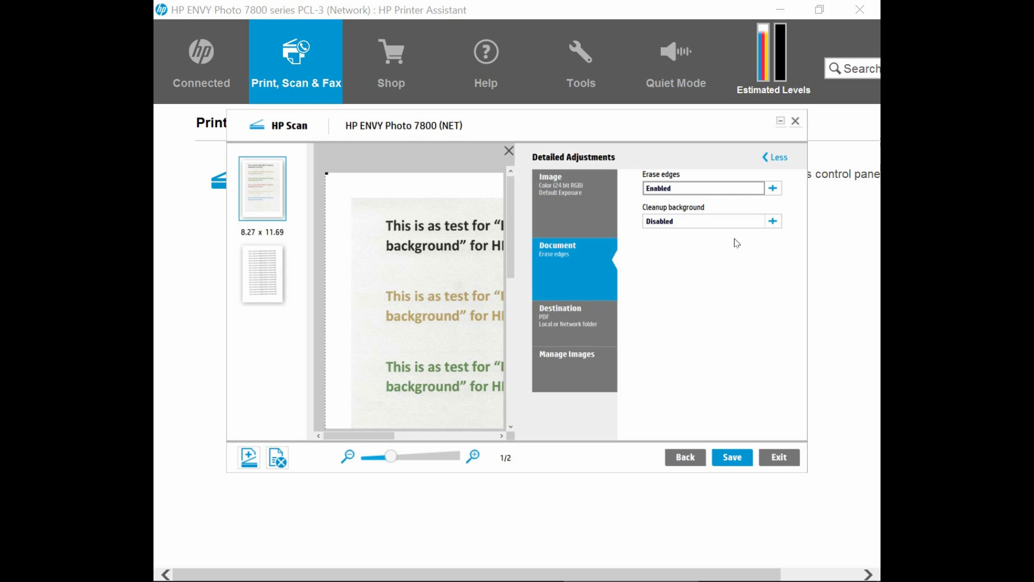
Enable Cleanup background with Remove background (make white) at sensitivity 50, then apply.
click(774, 222)
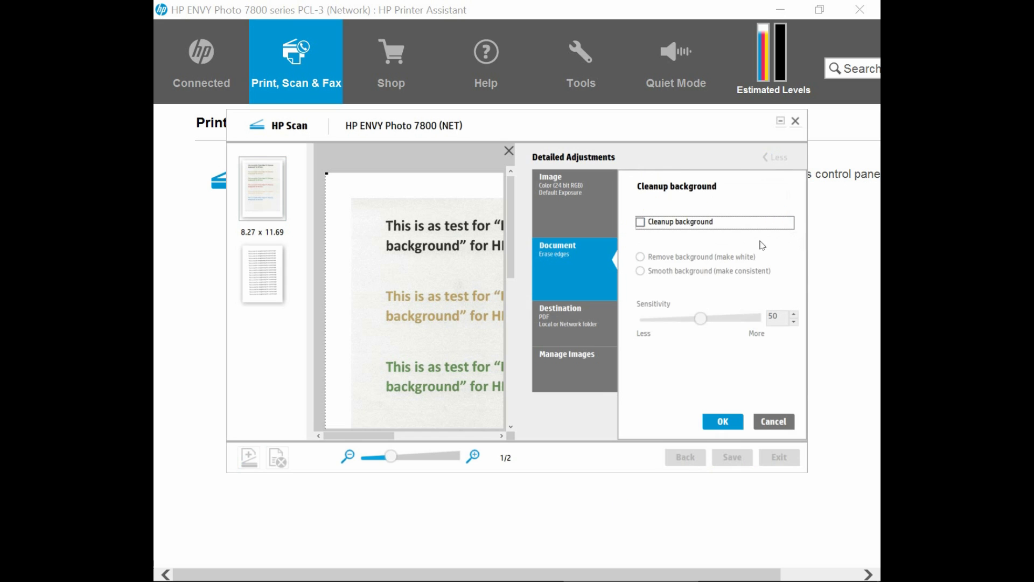
click(642, 226)
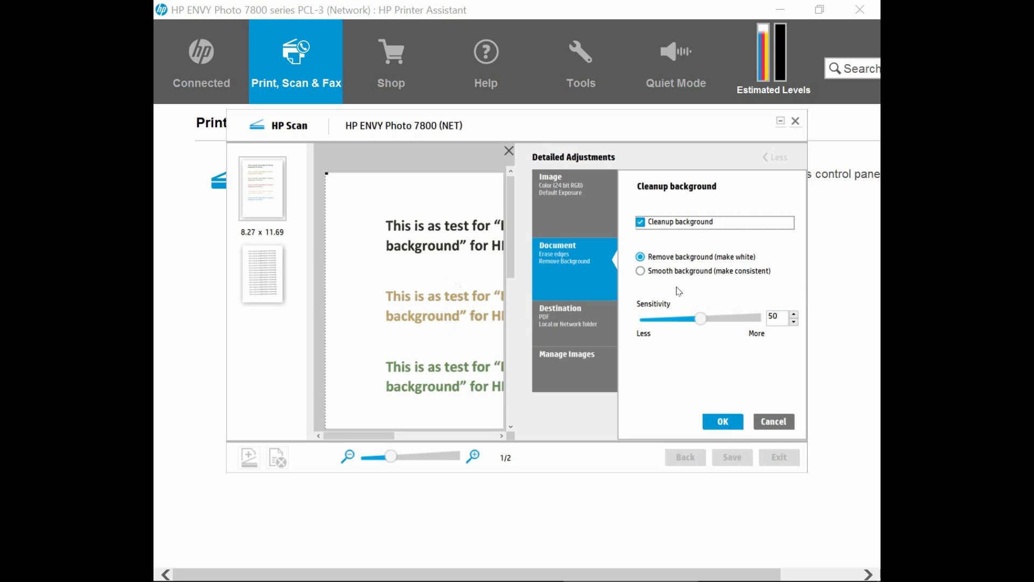
click(641, 222)
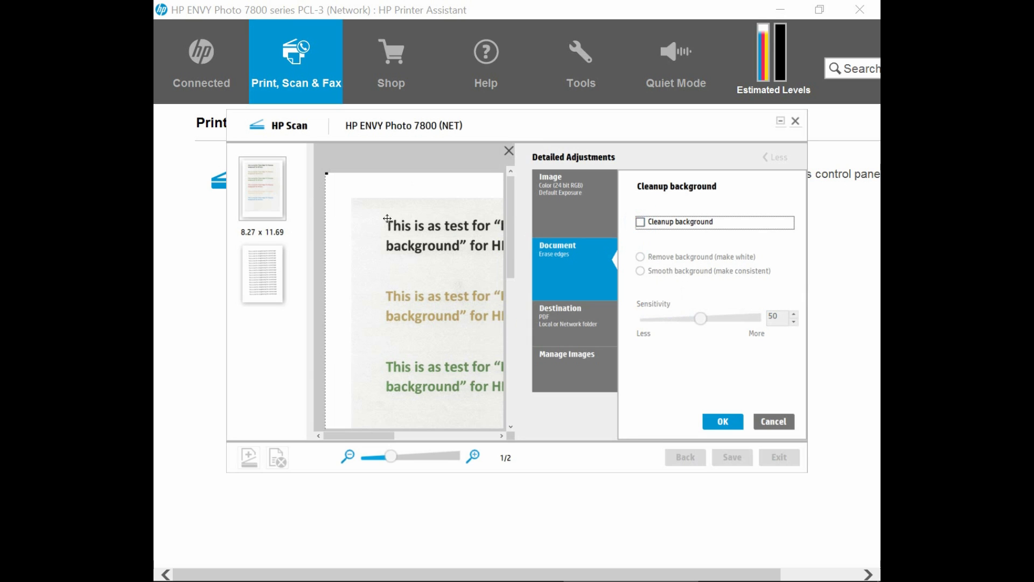
click(641, 222)
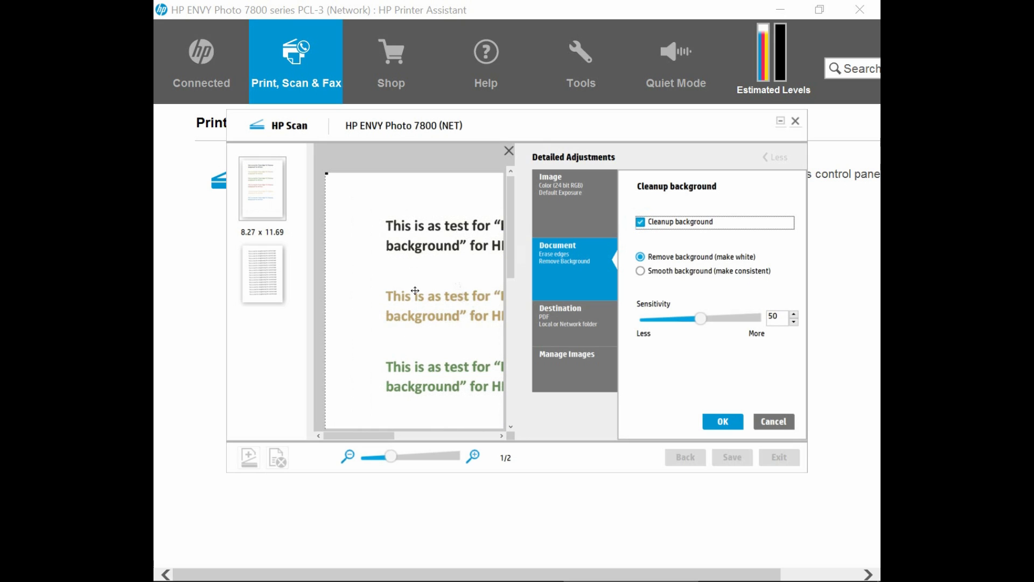
drag(508, 257, 507, 408)
drag(433, 436, 471, 437)
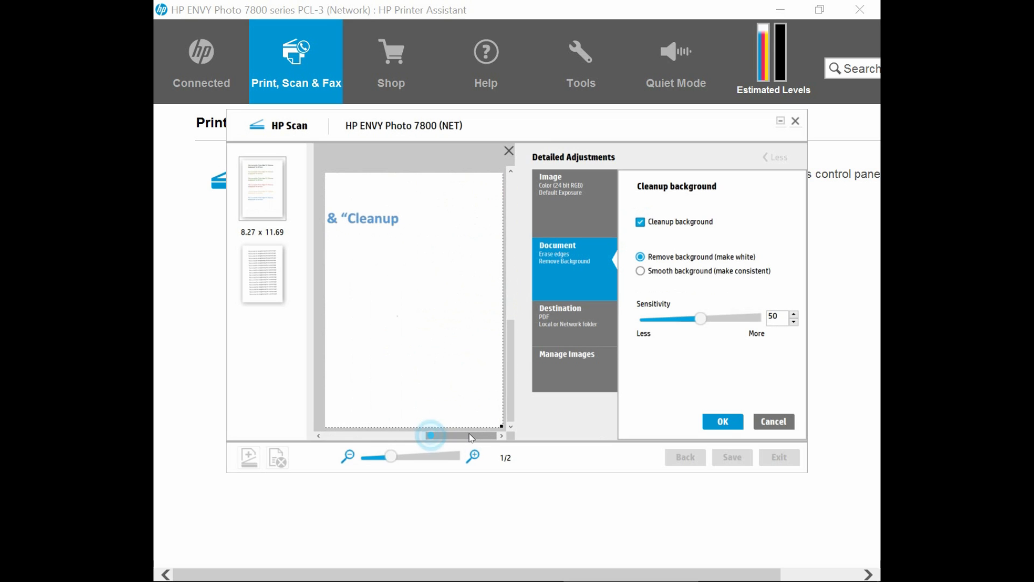
scroll(472, 435, up, 5)
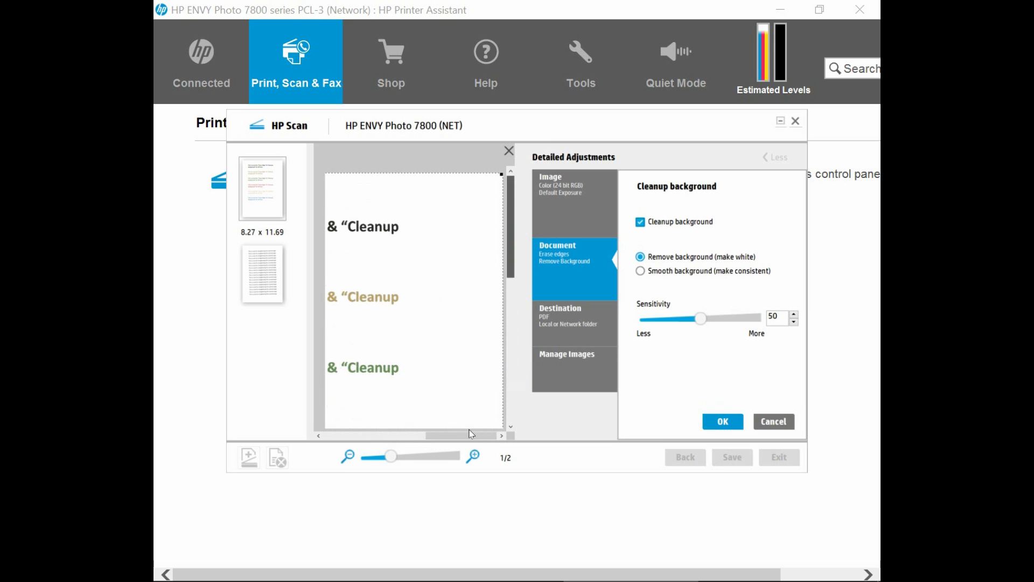
drag(391, 457, 363, 457)
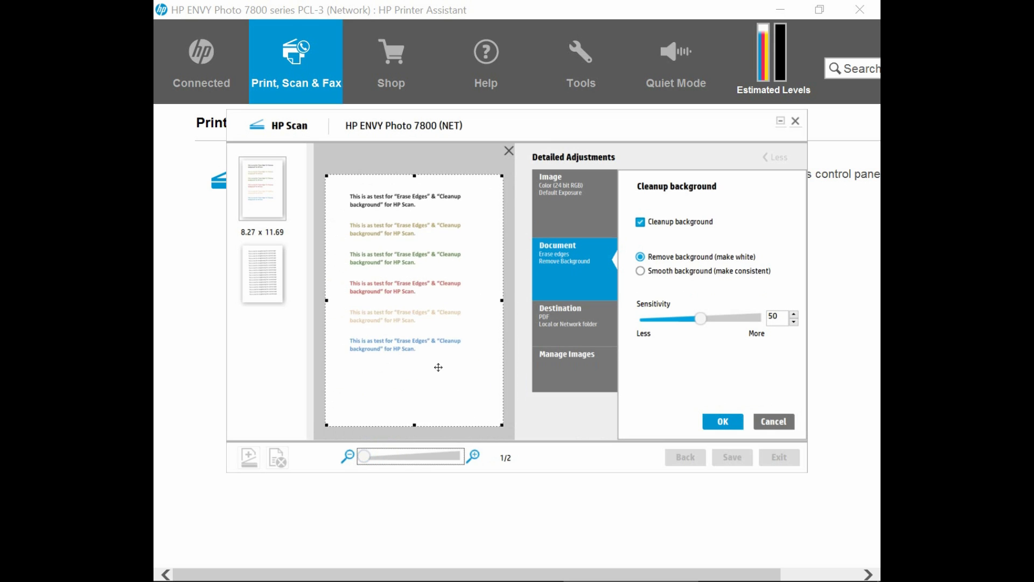
click(723, 427)
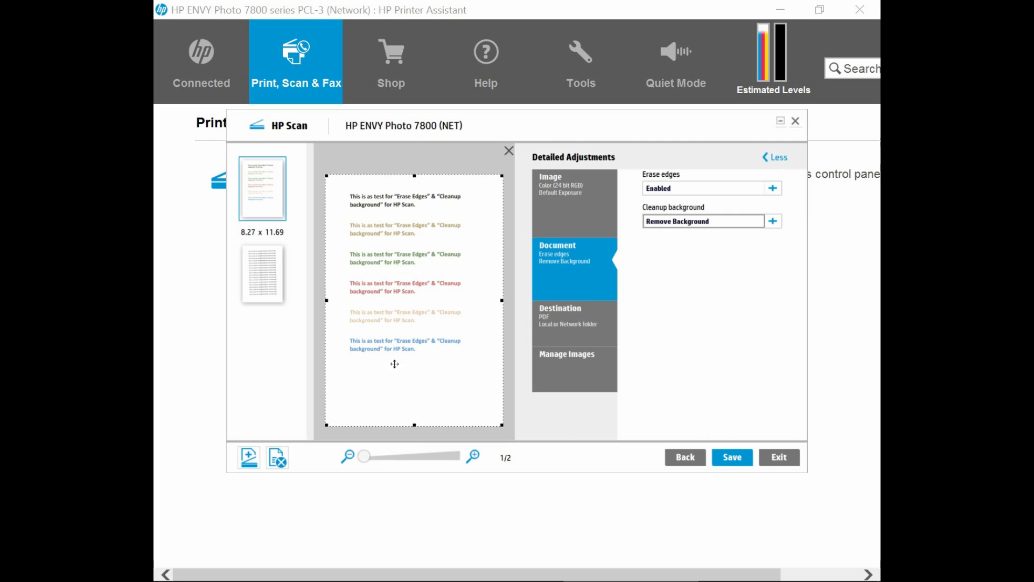
Set page 2's Straighten to -1.00 and extend its selection to 8.46 x 11.92 inches.
click(274, 296)
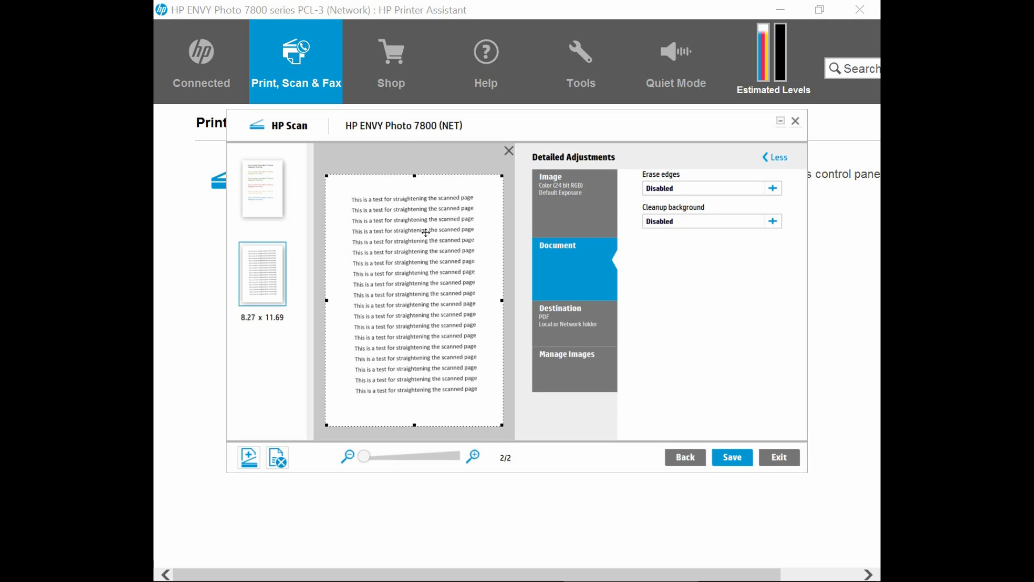
click(566, 375)
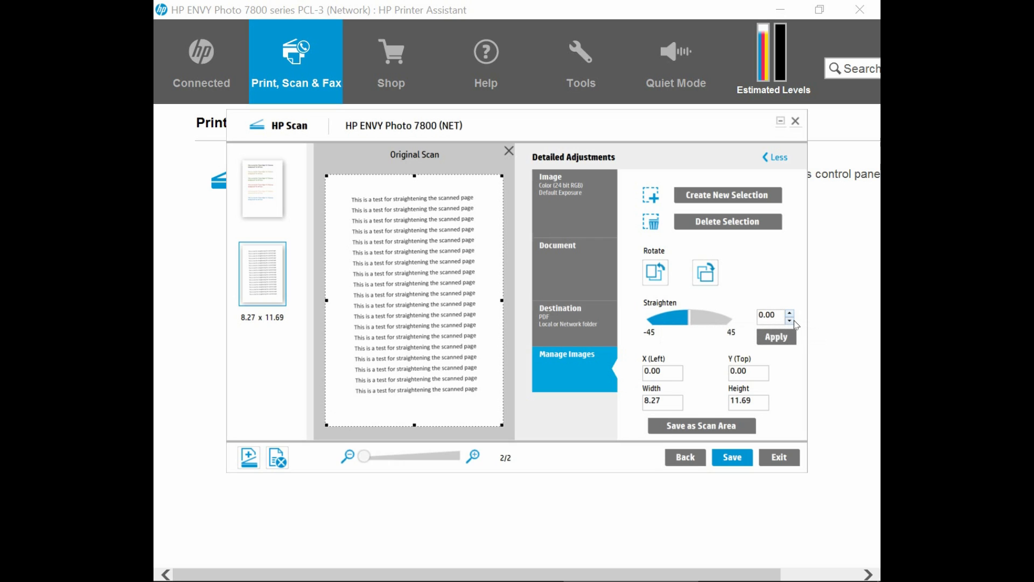
click(790, 321)
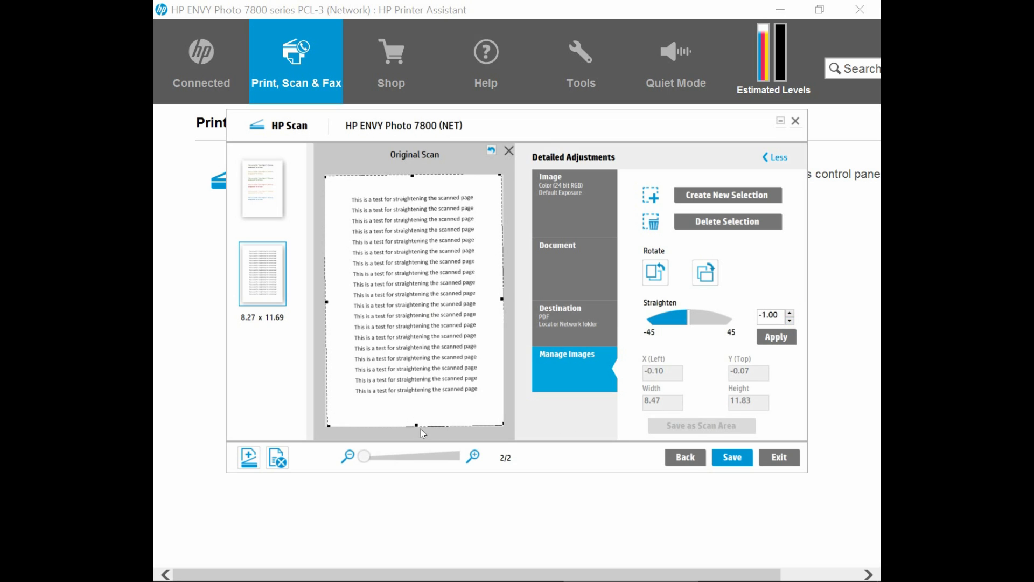
drag(416, 426, 417, 392)
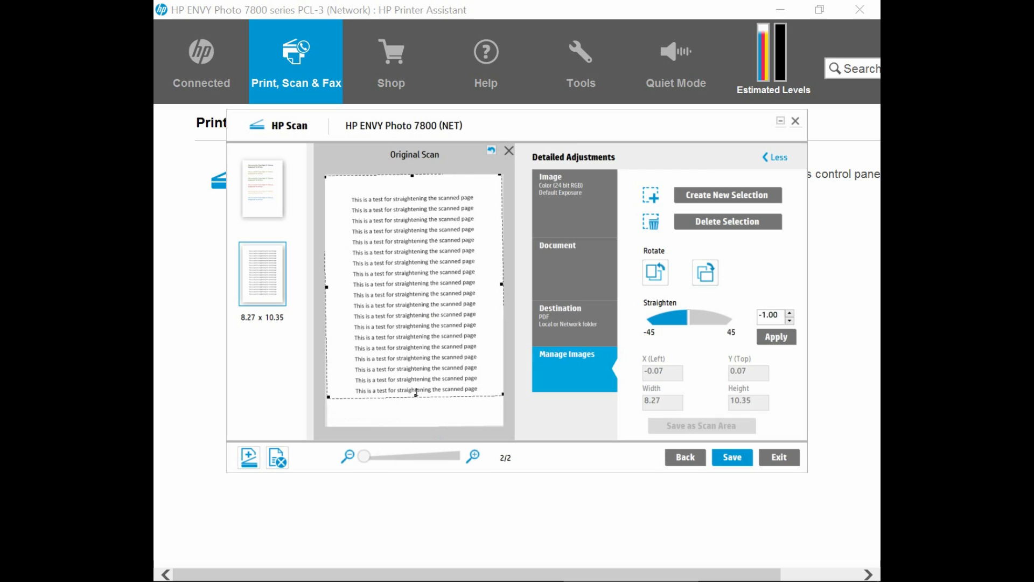
click(790, 320)
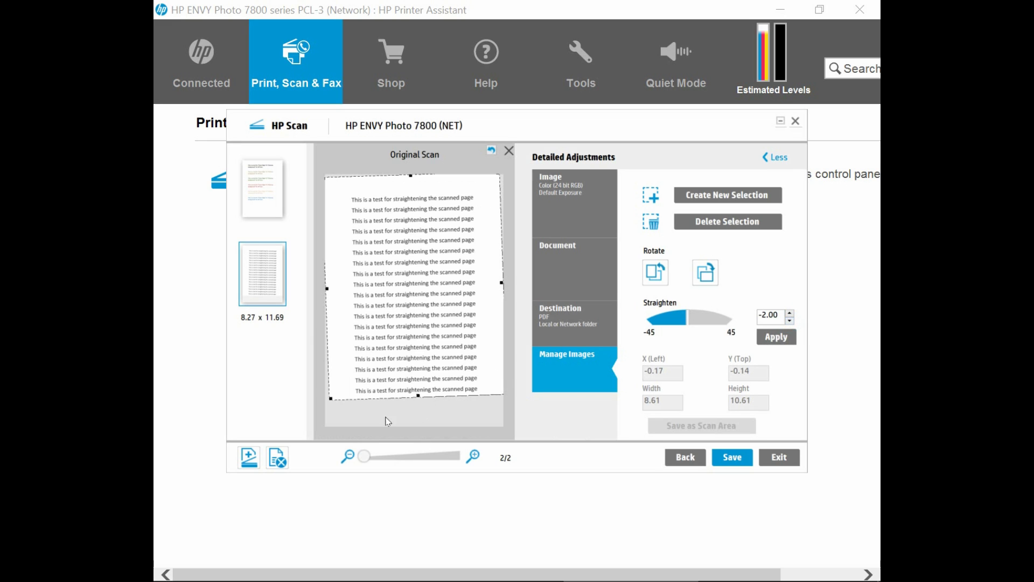
click(791, 314)
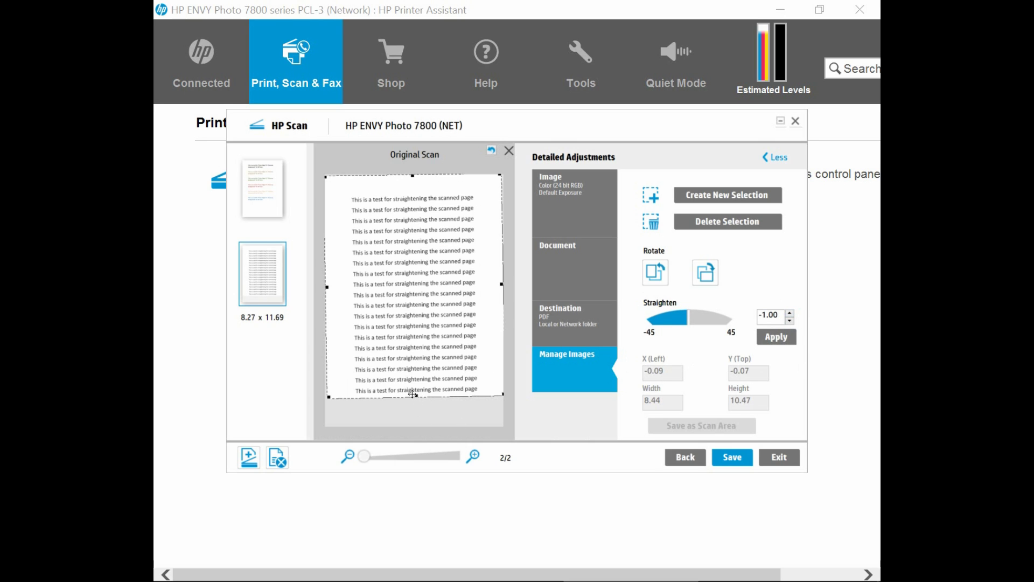
drag(412, 394, 418, 427)
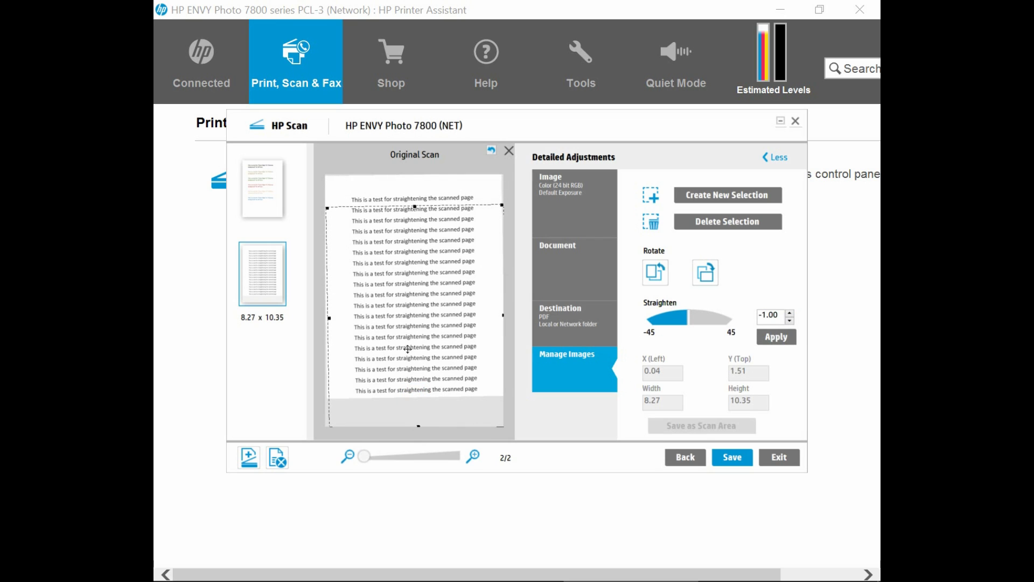
drag(412, 176, 414, 208)
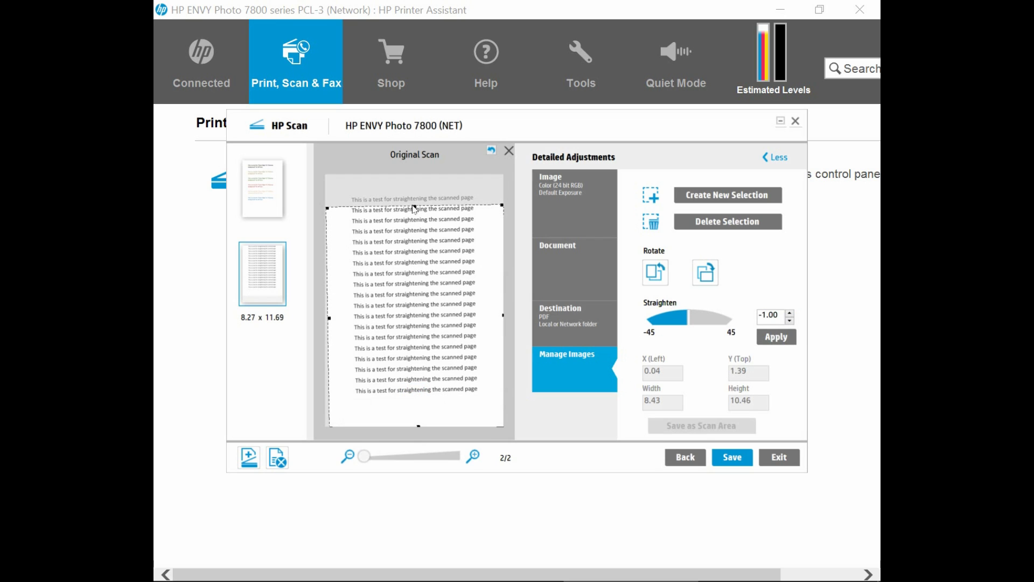
drag(414, 205, 413, 176)
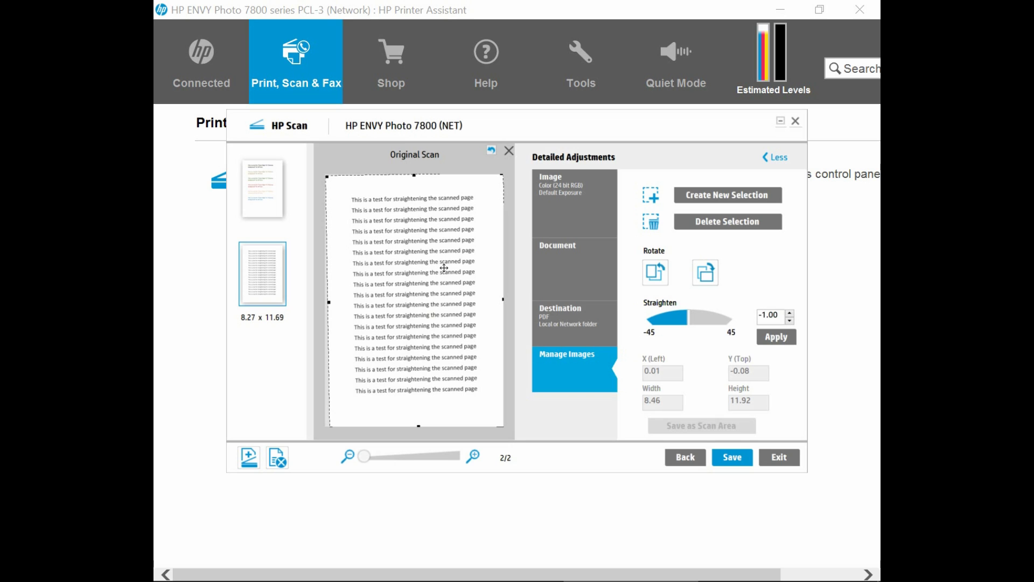
Draw a new 6.03 x 2.23-inch selection framing the top four text lines as page 3.
click(695, 200)
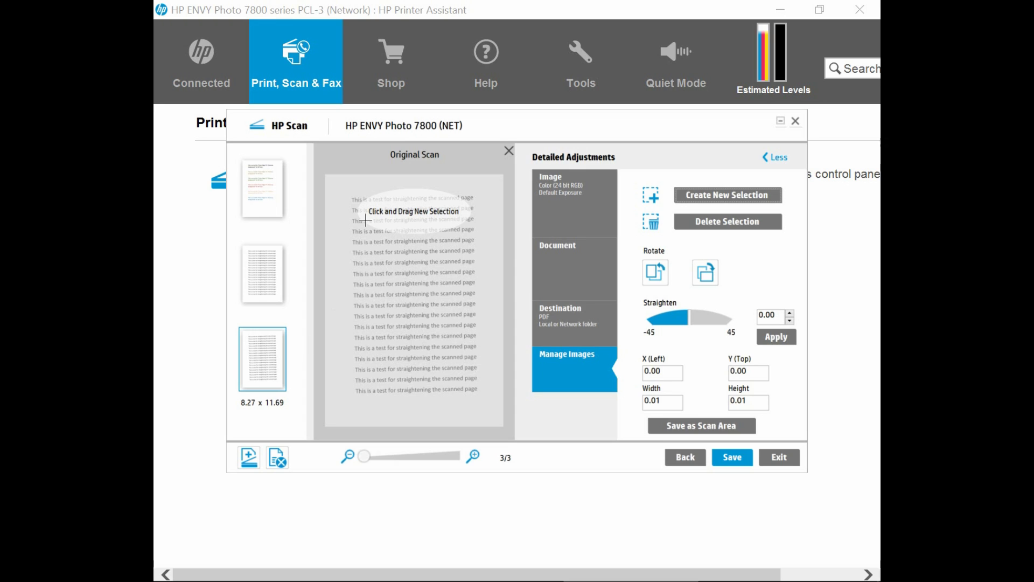
mouse_move(344, 188)
mouse_down()
mouse_move(475, 244)
mouse_move(488, 293)
mouse_move(479, 235)
mouse_up()
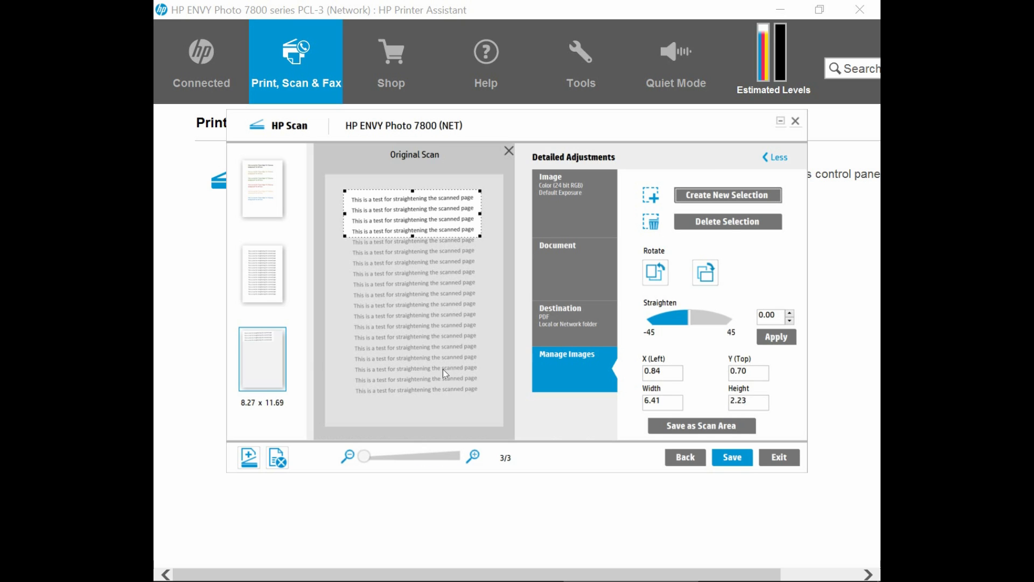
drag(342, 212, 349, 213)
drag(477, 212, 474, 211)
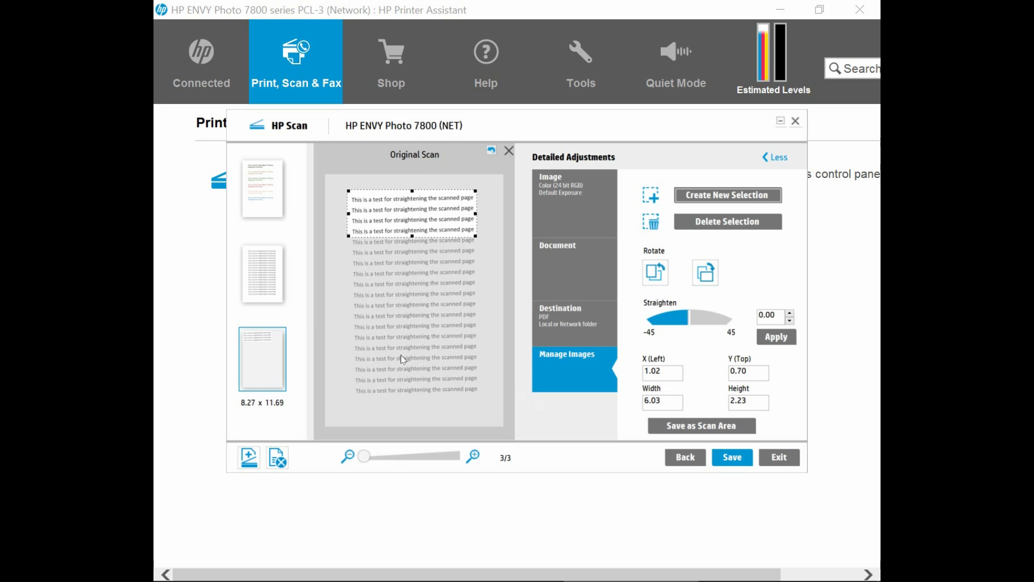
Save the three-page scan as the PDF 'document enhanced' in techtips.
click(732, 456)
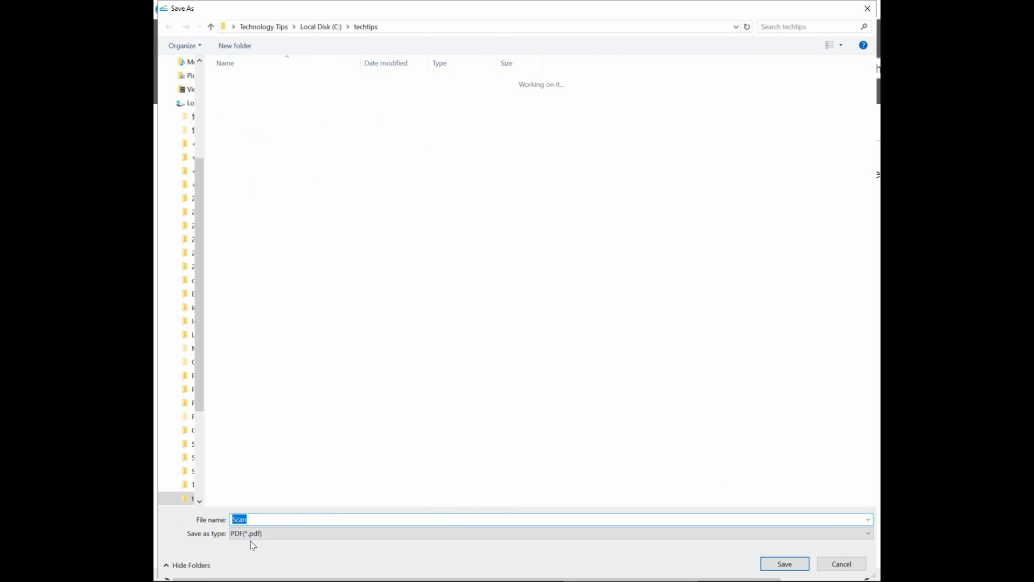
text(document enhanced)
click(785, 565)
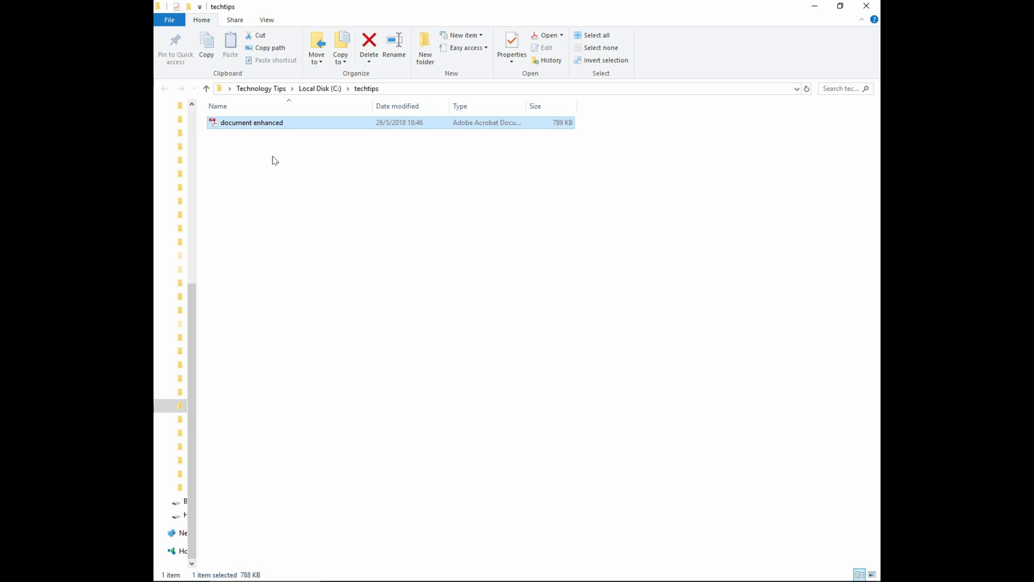
Open 'document enhanced' from techtips in Adobe Acrobat Pro.
double_click(267, 128)
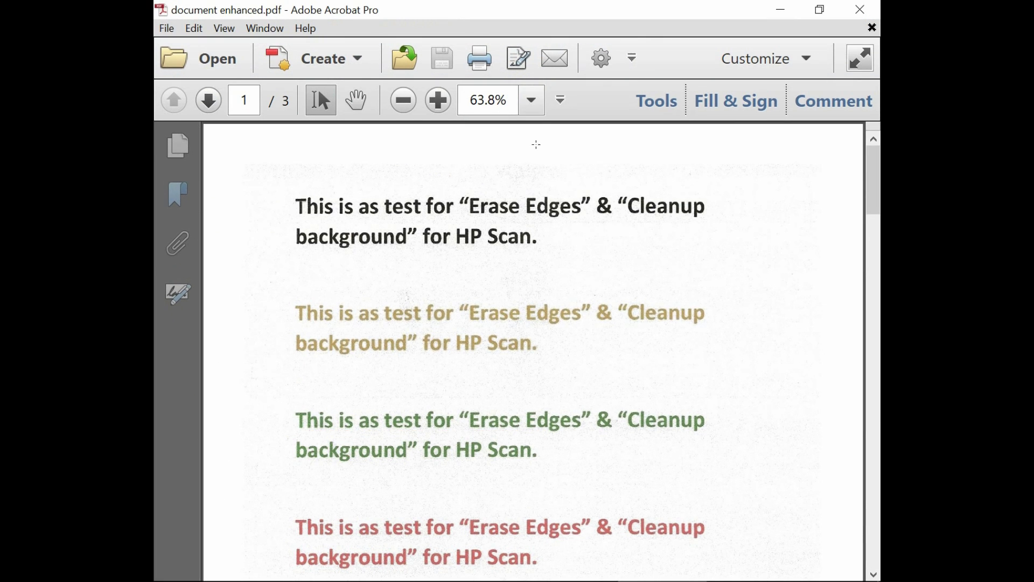
Zoom the 'document enhanced' PDF out to 50% and scroll down through pages 1 to 3.
click(404, 100)
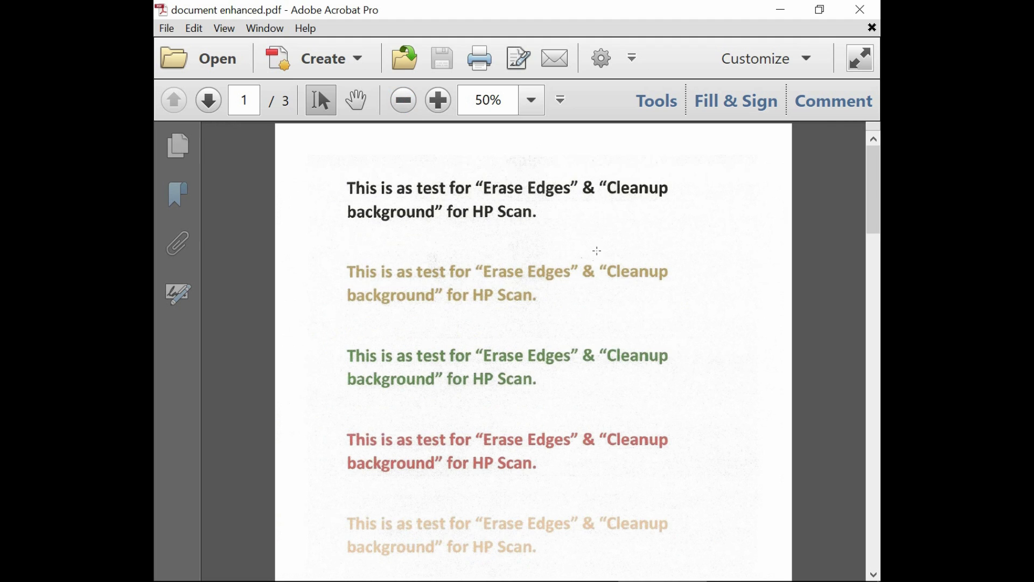
scroll(612, 248, down, 2)
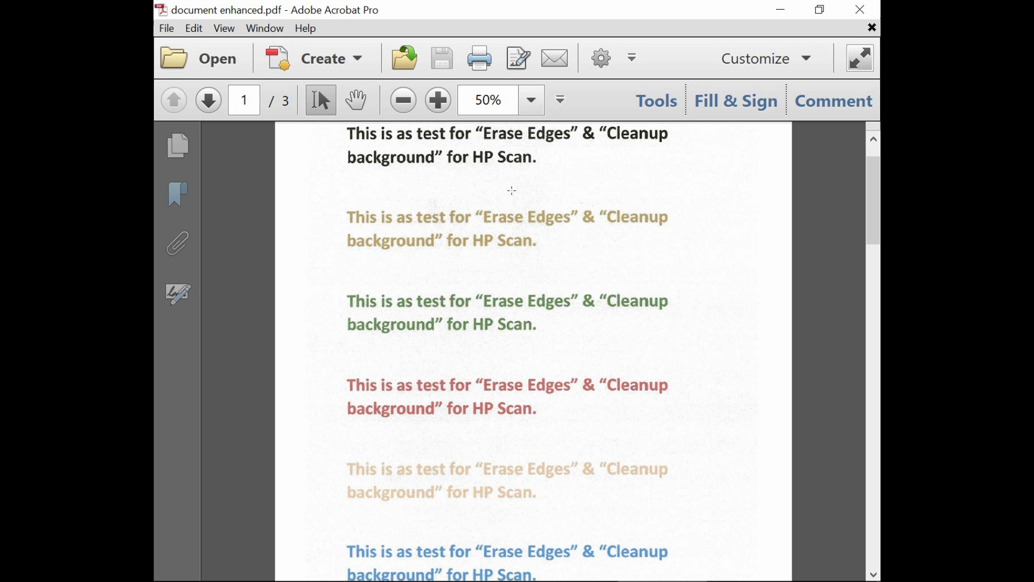
scroll(529, 439, down, 15)
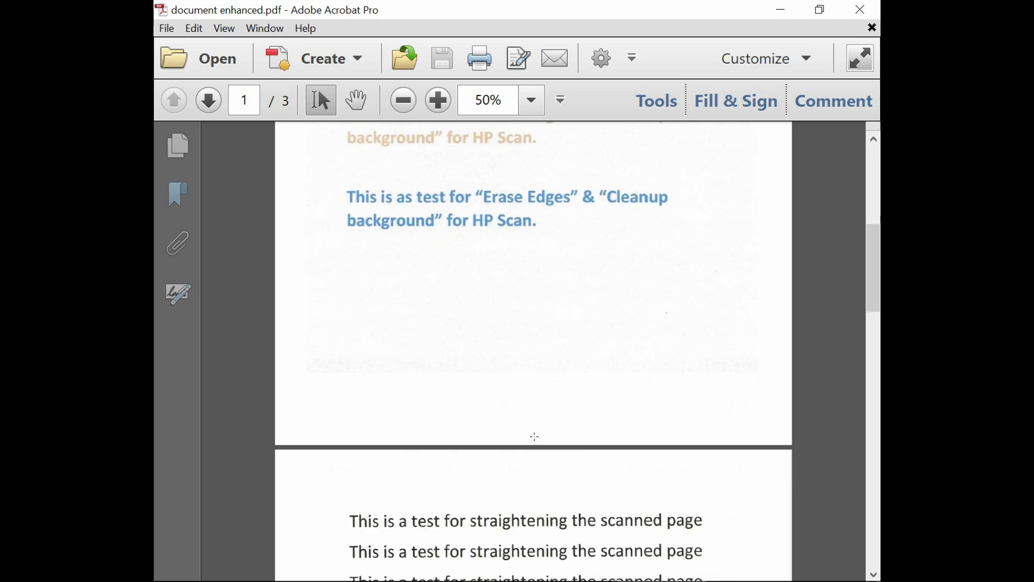
scroll(537, 435, down, 4)
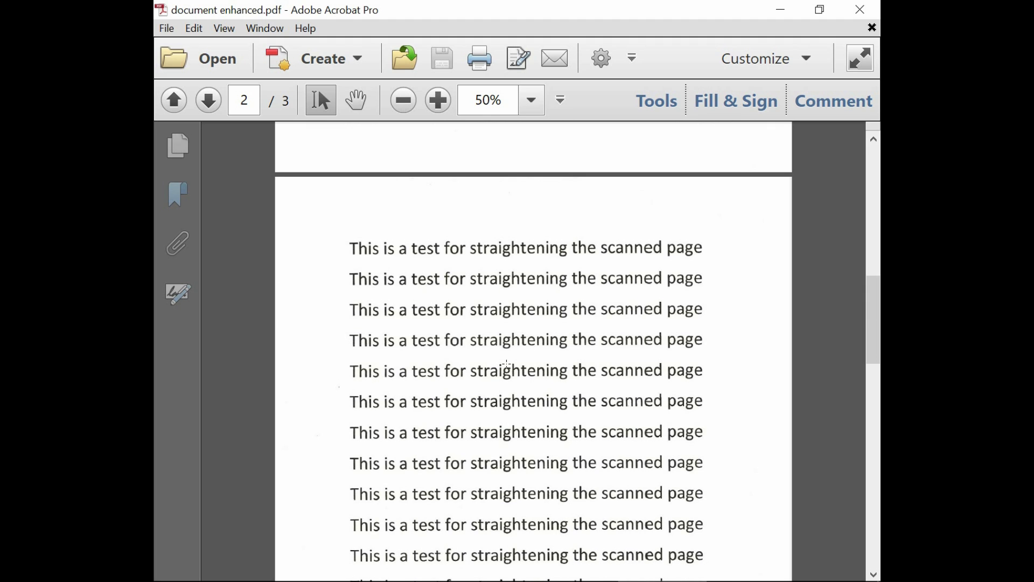
scroll(507, 364, down, 2)
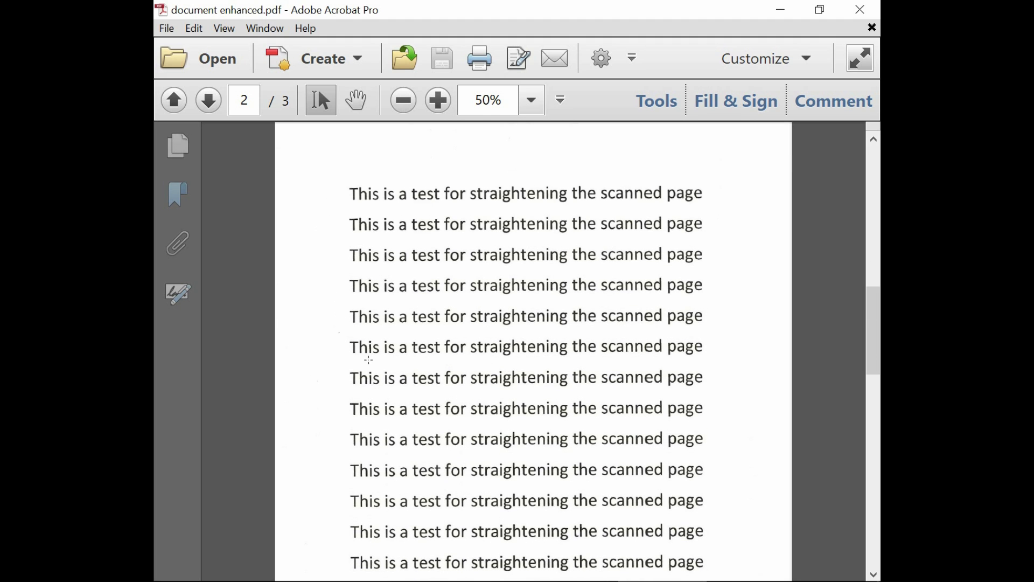
scroll(615, 268, down, 10)
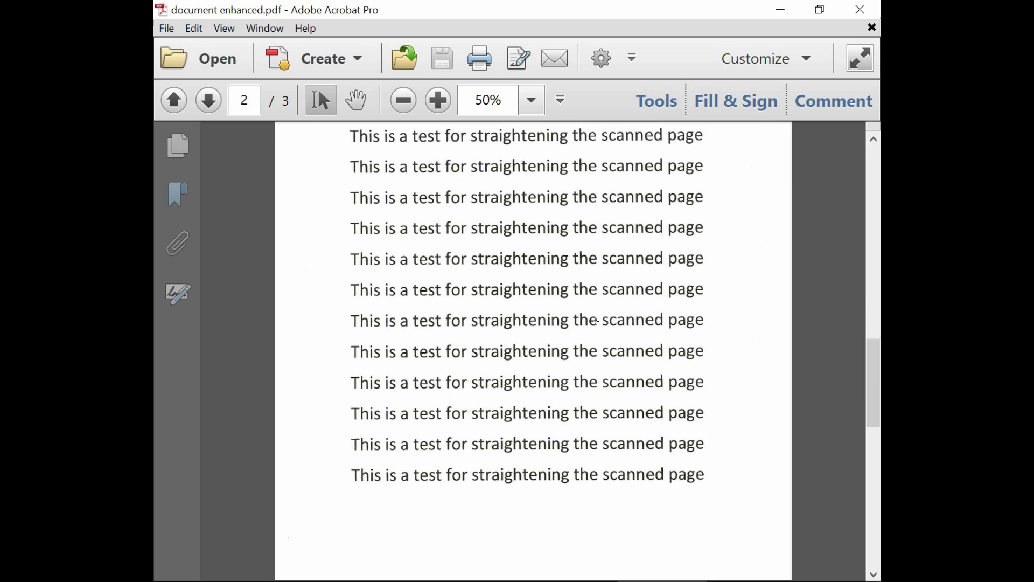
scroll(596, 322, down, 2)
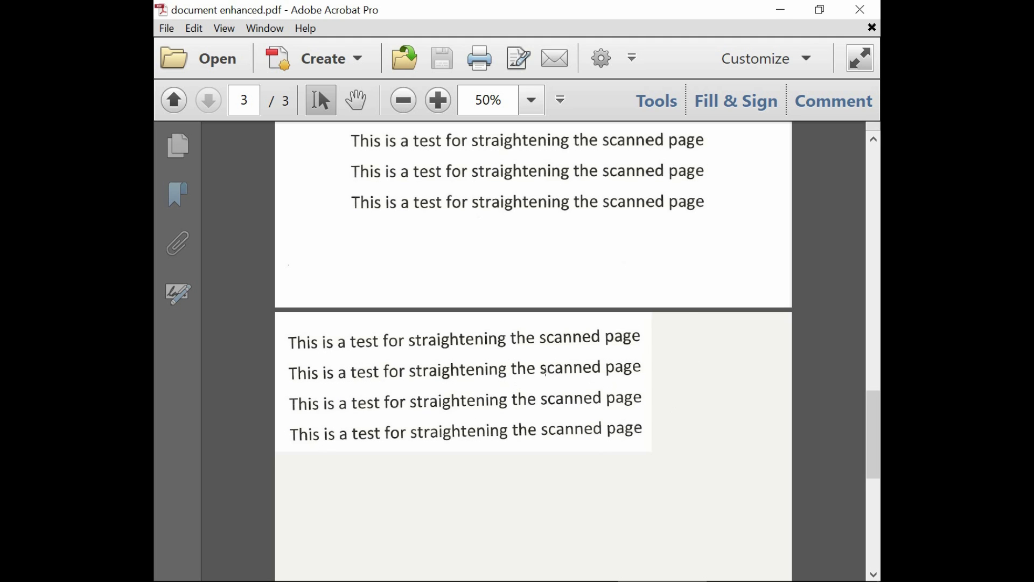
scroll(609, 358, down, 5)
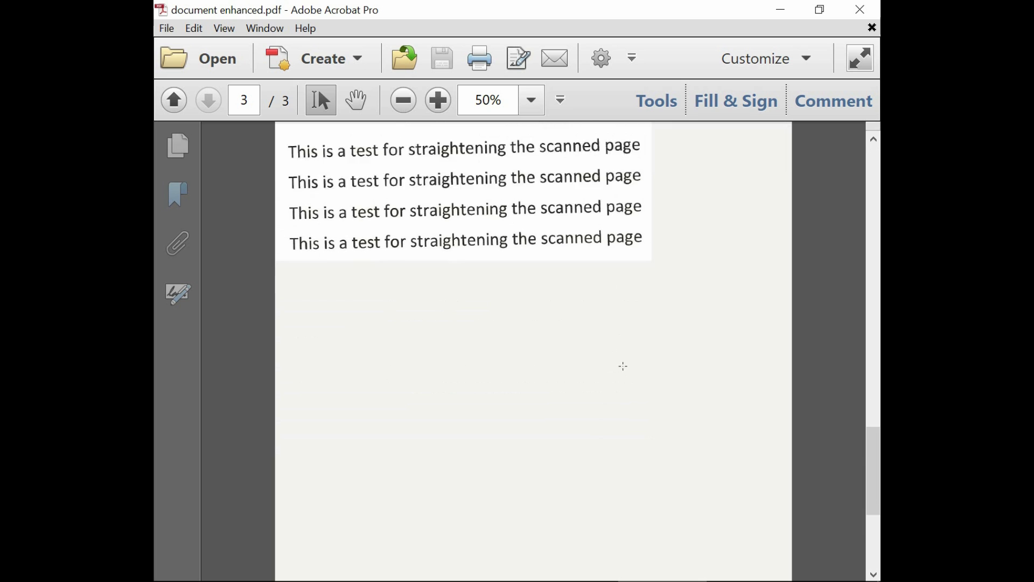
scroll(629, 374, down, 1)
Scroll back up through the PDF to return to page 1.
scroll(628, 375, up, 6)
scroll(628, 375, up, 1)
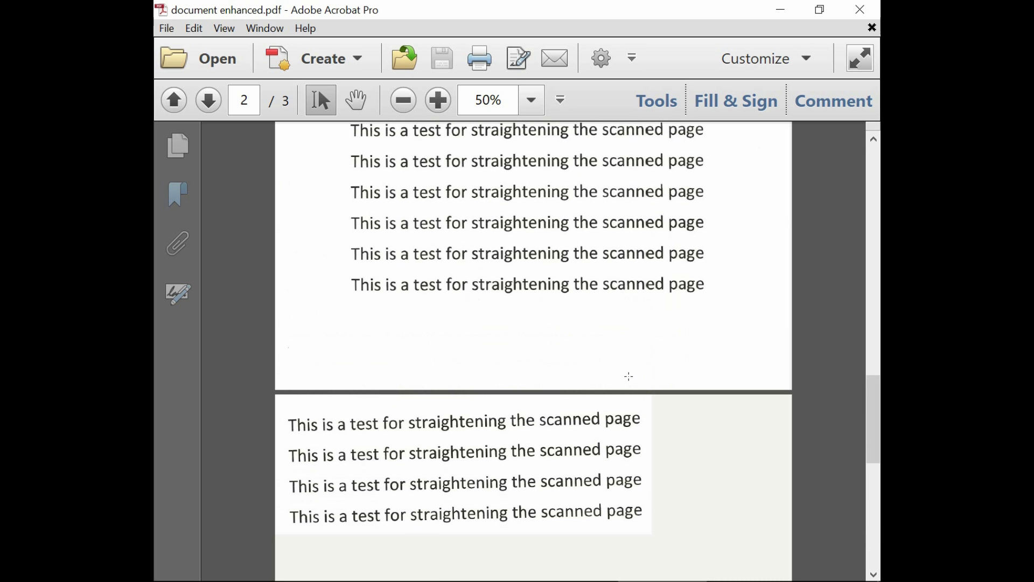
scroll(629, 377, up, 3)
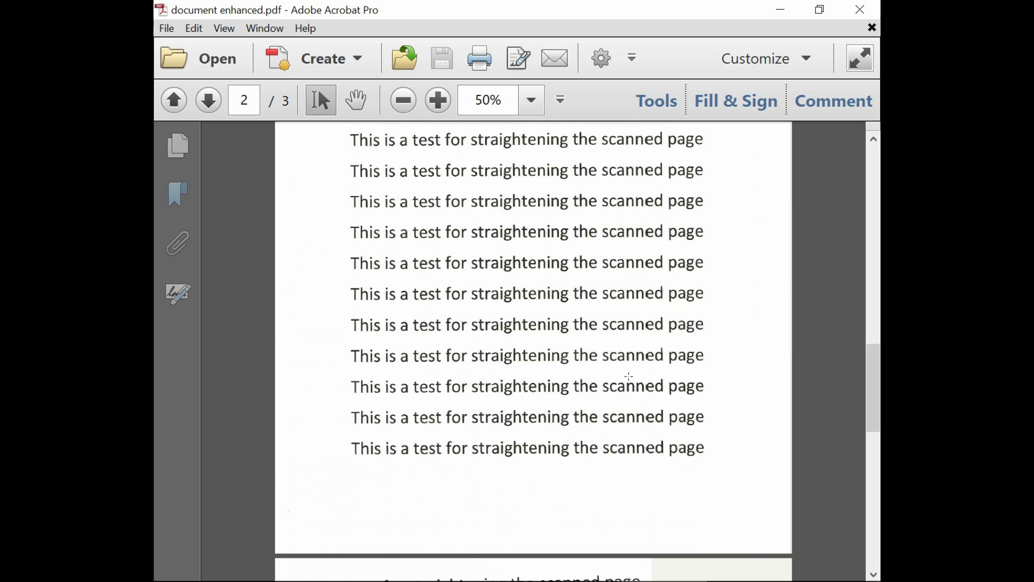
scroll(629, 376, down, 10)
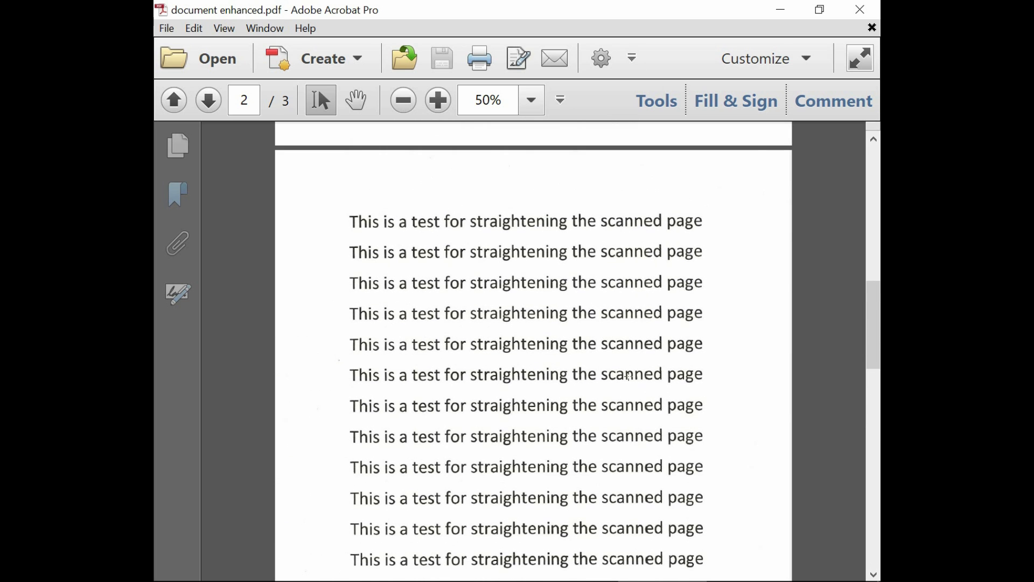
scroll(629, 377, up, 12)
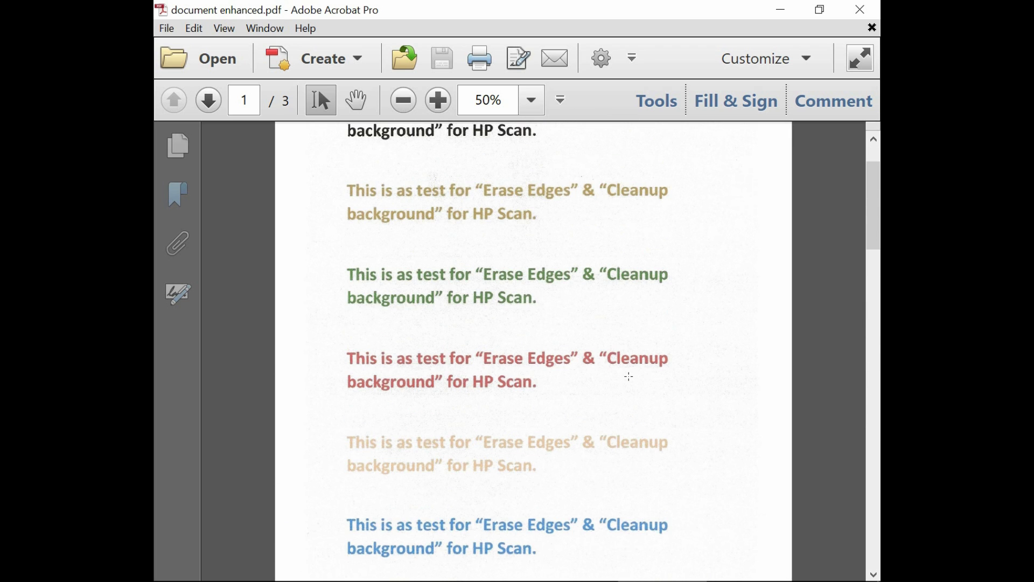